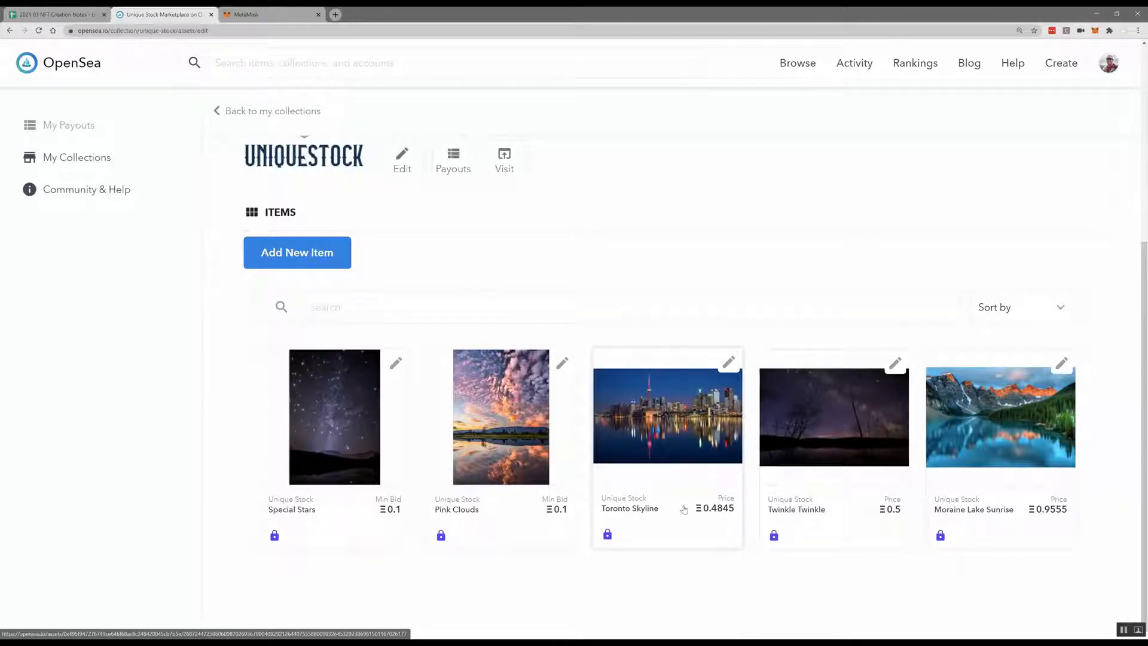
# Step: Start creating a new item in the Unique Stock collection
pyautogui.scroll(2, 718, 454)
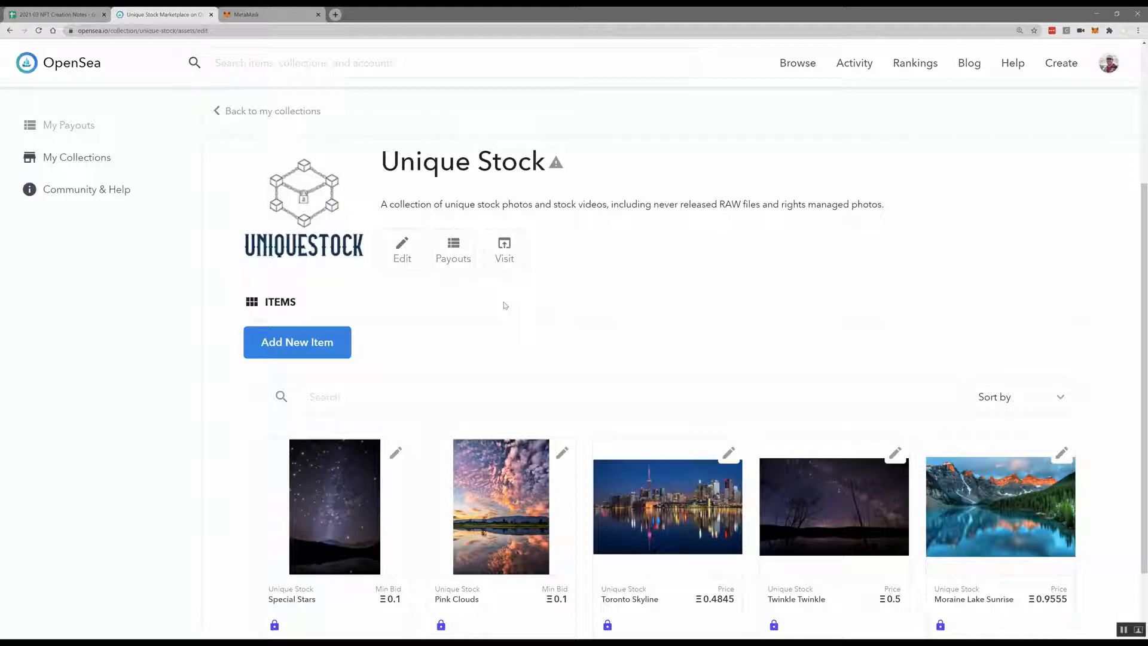
pyautogui.scroll(-2, 561, 249)
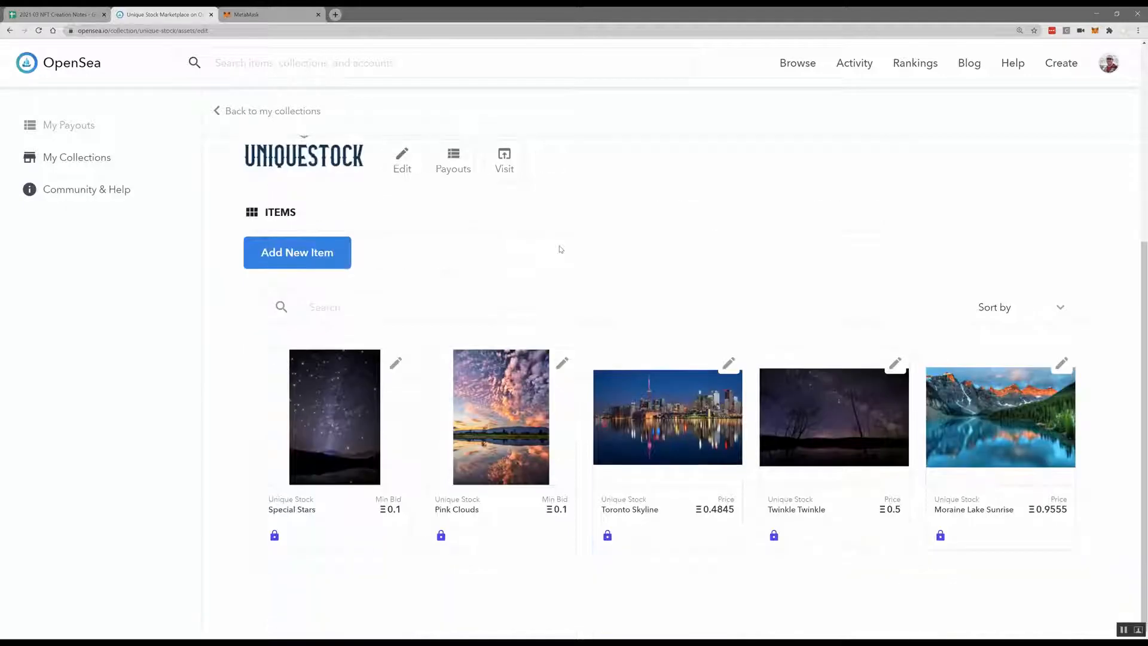
pyautogui.click(320, 255)
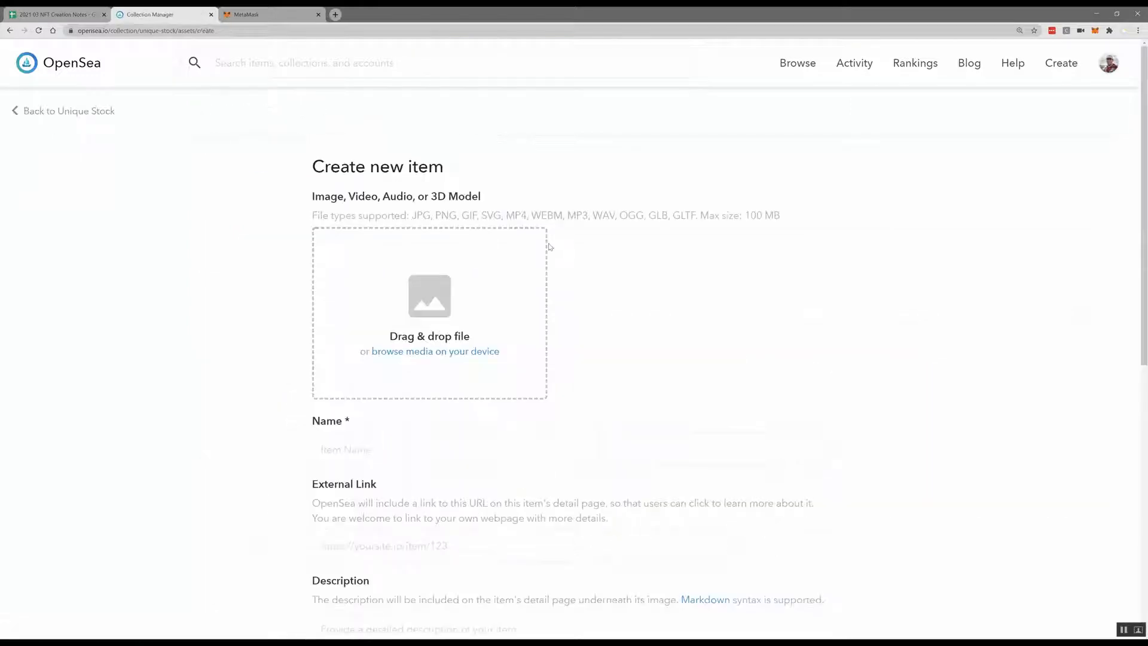
# Step: Upload the file "Moonshadow - Original Version Published Online.jpg" as the new item's media
pyautogui.scroll(-2, 566, 349)
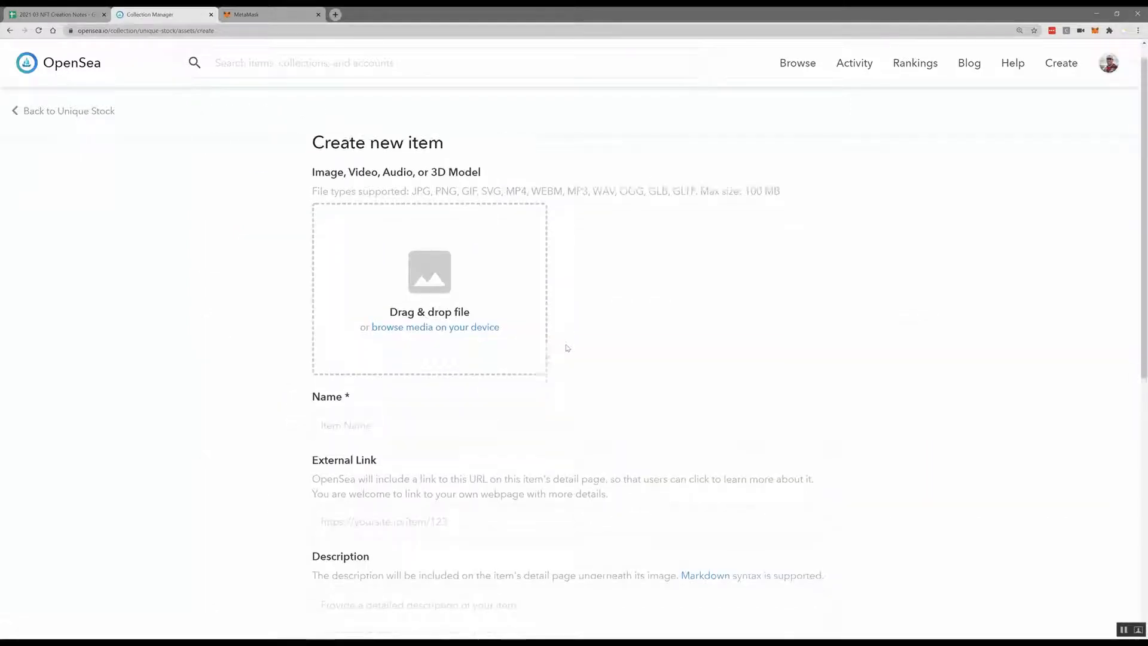
pyautogui.scroll(1, 557, 310)
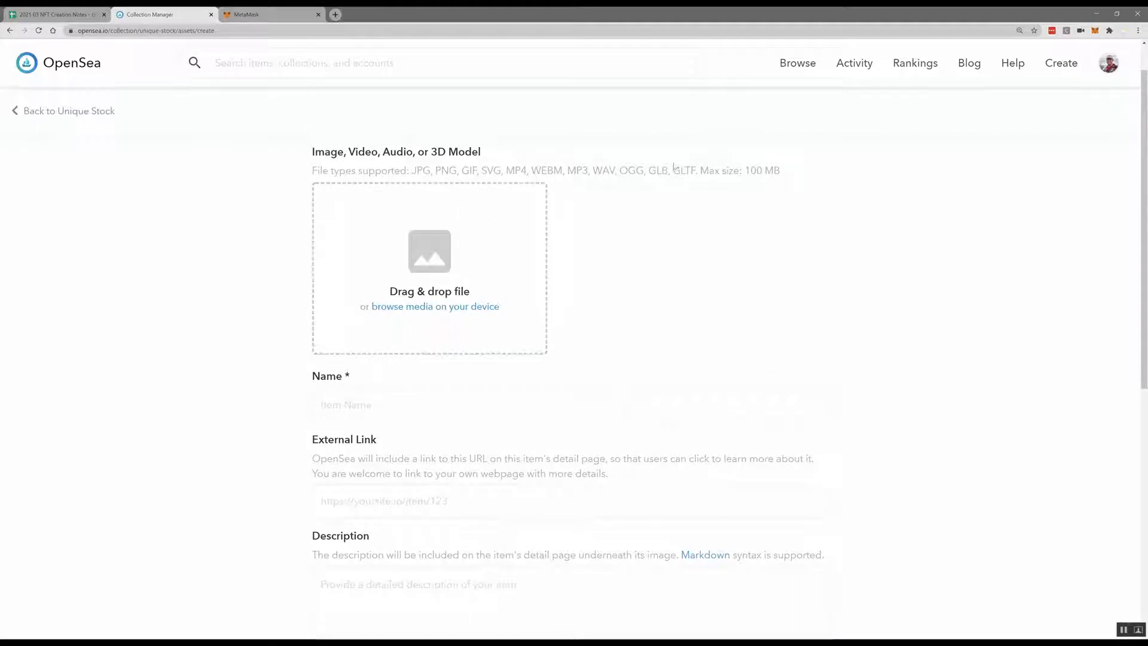
pyautogui.click(477, 311)
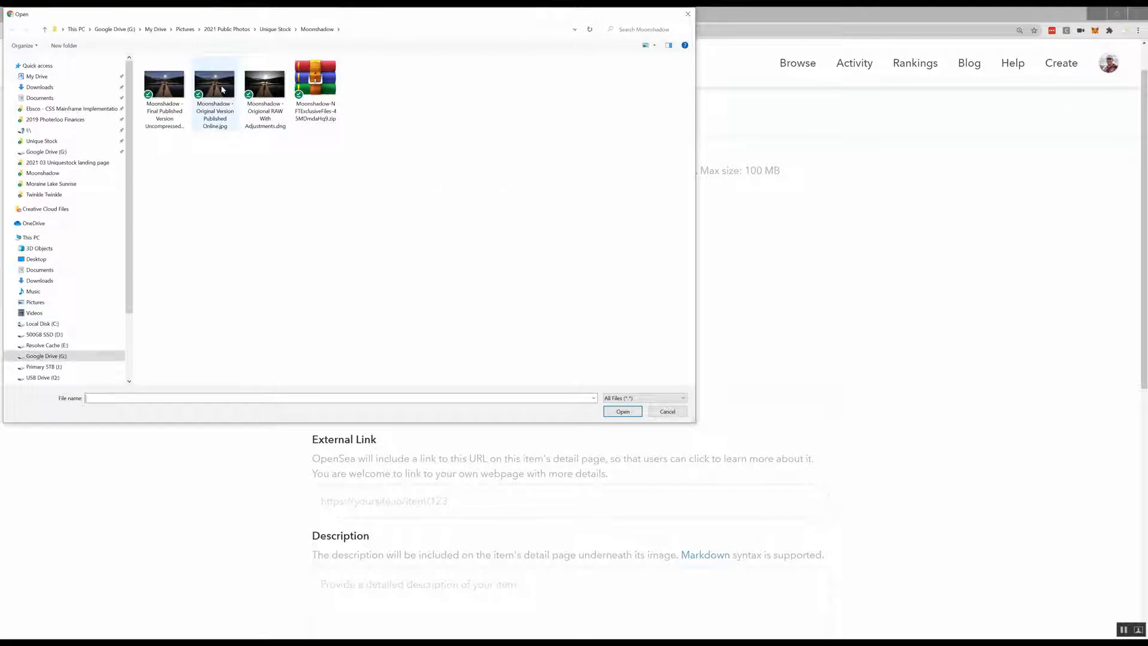
pyautogui.click(221, 89)
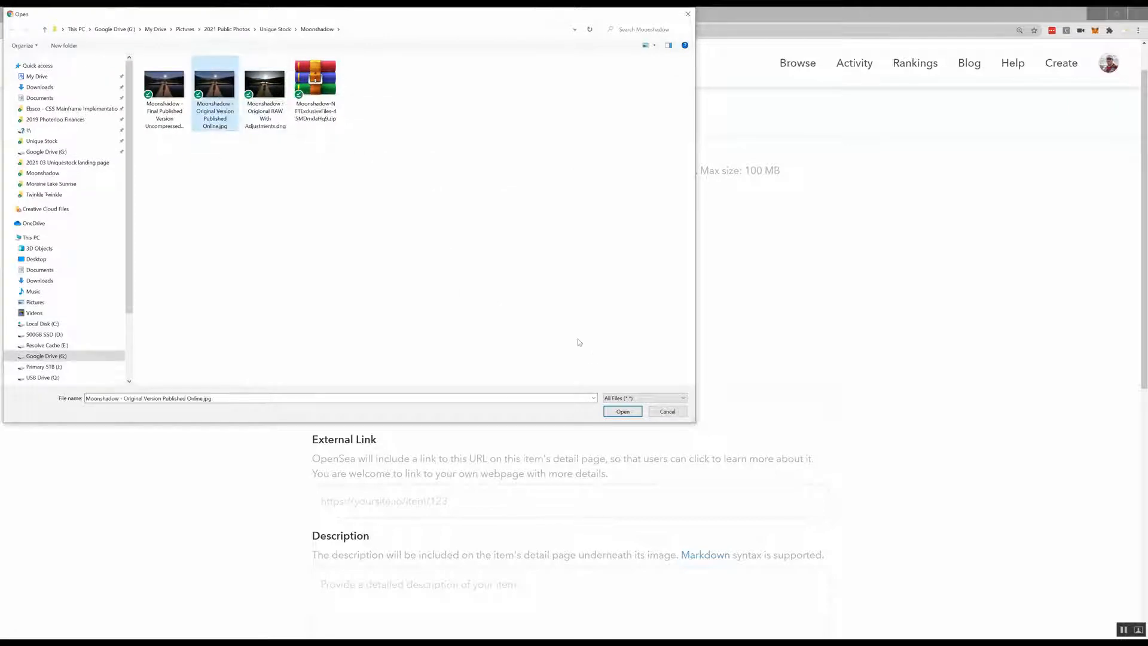
pyautogui.click(622, 412)
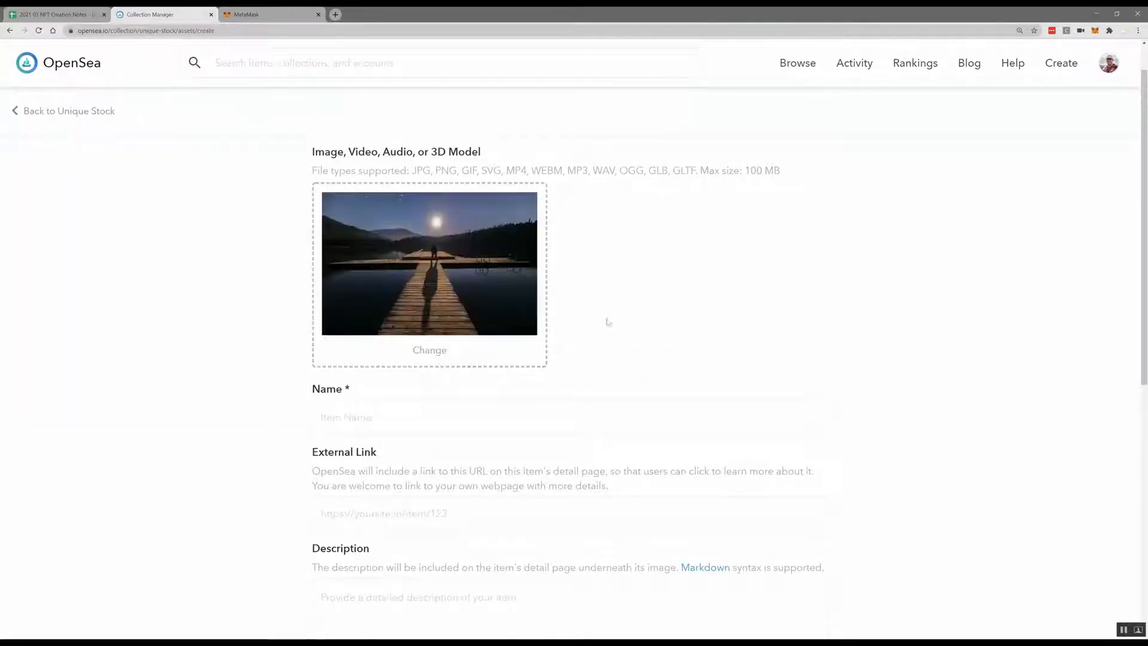
# Step: Enter "Moonshaow" as the item's name
pyautogui.scroll(-1, 598, 326)
pyautogui.click(356, 383)
pyautogui.write('Moonshaow')
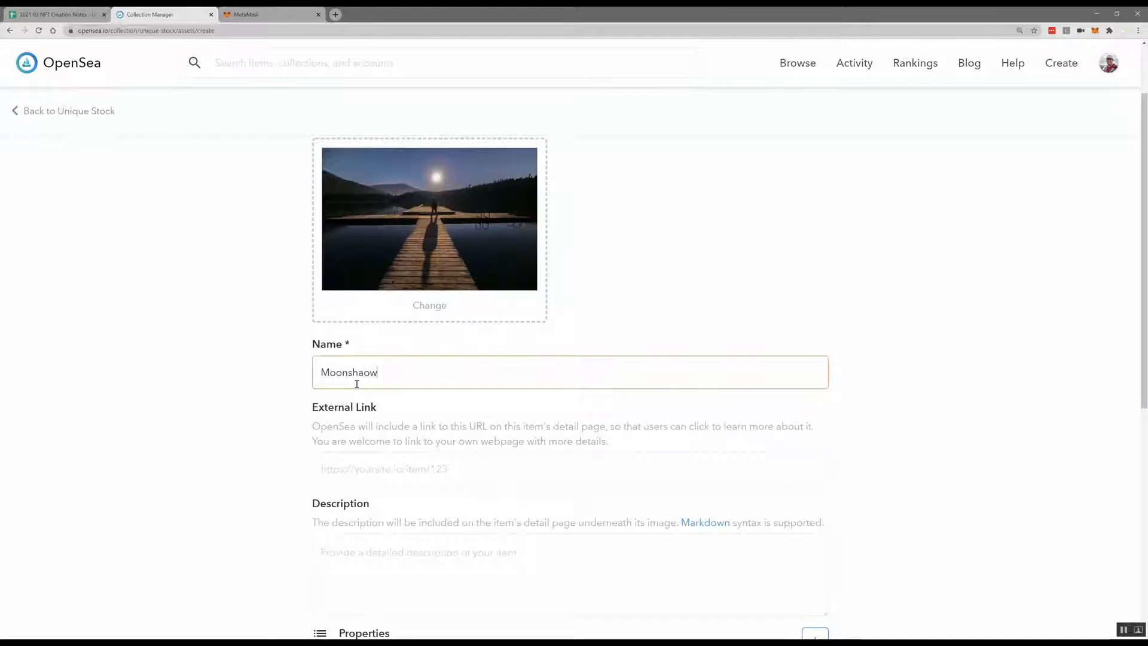
# Step: Copy the Moonshadow description from the 2021 03 NFT Creation Notes spreadsheet into the new item's description
pyautogui.scroll(-2, 359, 401)
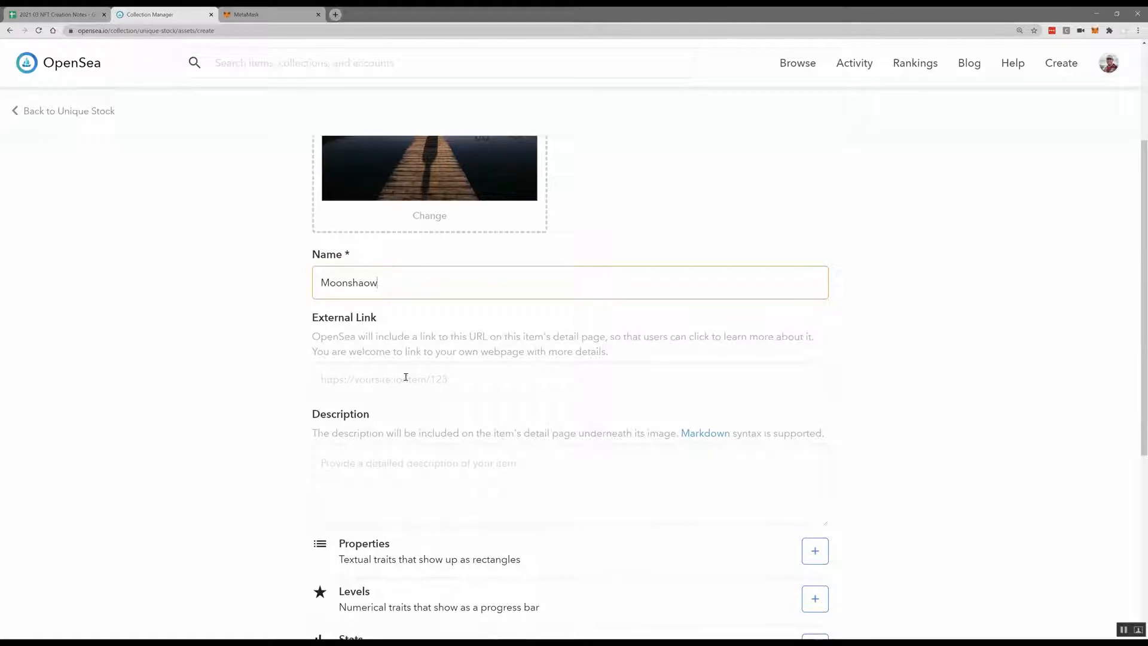
pyautogui.scroll(-3, 405, 377)
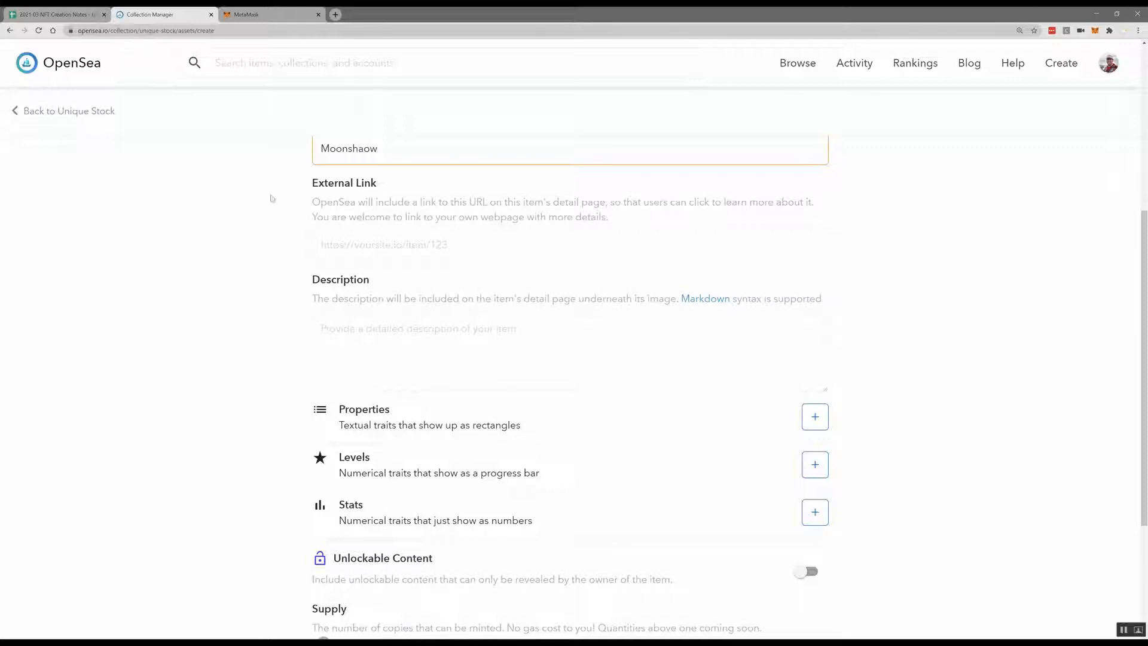
pyautogui.hotkey('ctrl', 'shift', 'Tab')
pyautogui.click(392, 154)
pyautogui.doubleClick(395, 156)
pyautogui.hotkey('ctrl', 'a')
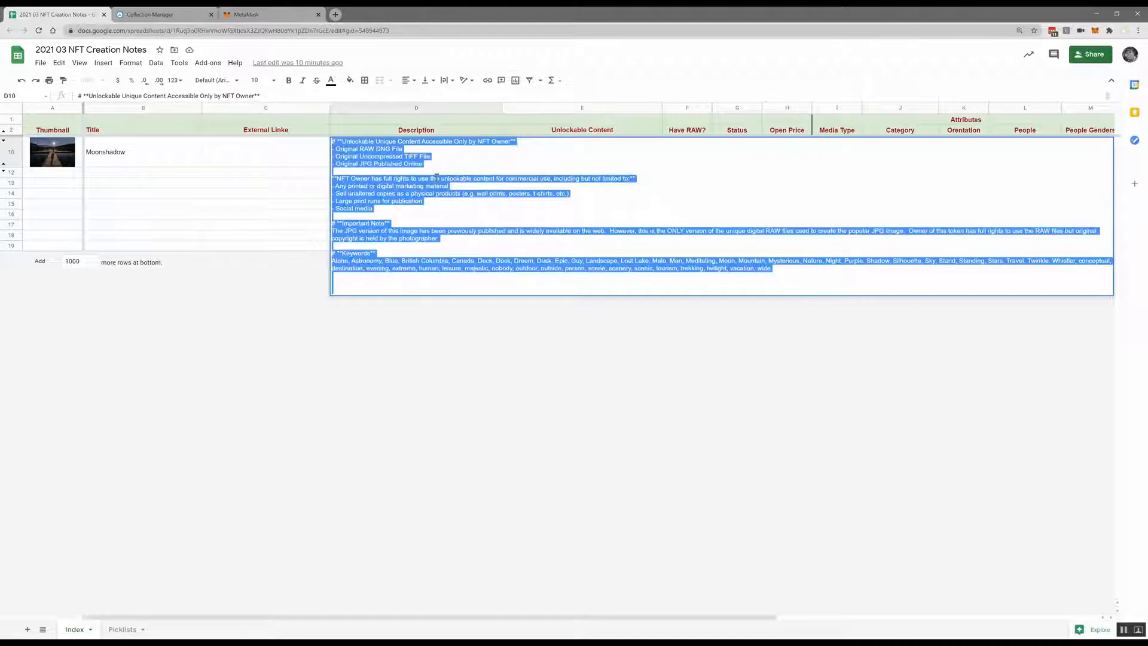
pyautogui.hotkey('ctrl', 'Tab')
pyautogui.click(446, 344)
pyautogui.hotkey('ctrl', 'v')
pyautogui.scroll(10, 472, 335)
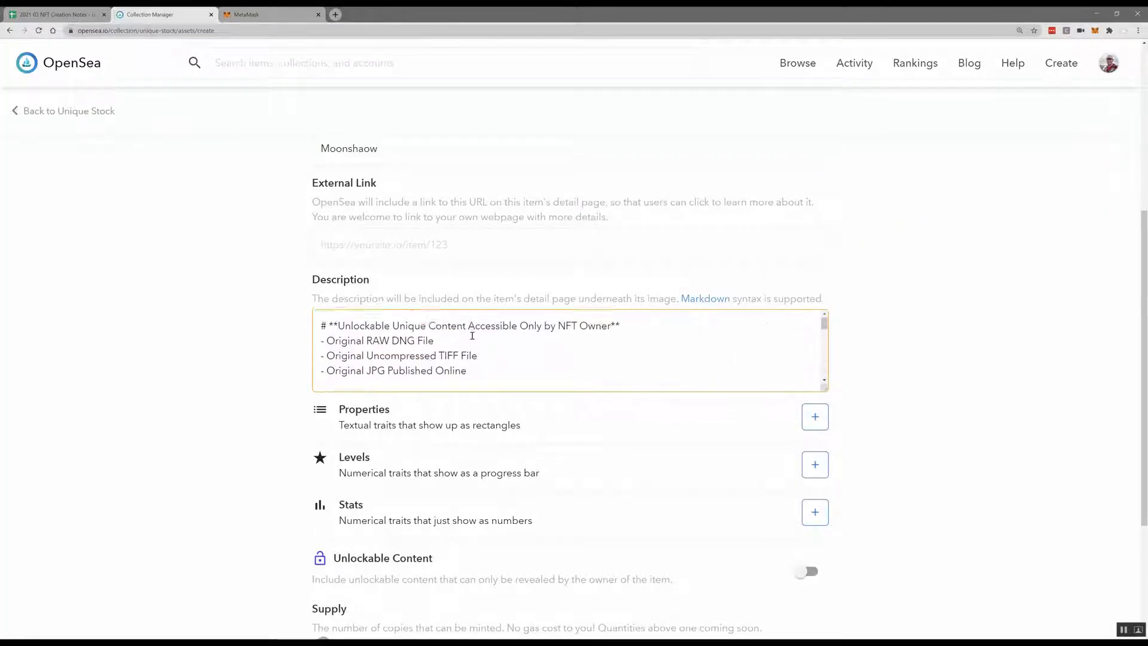
# Step: Review the item's description from the unlockable content heading and usage rights through the keywords
pyautogui.moveTo(622, 328); pyautogui.dragTo(319, 328)
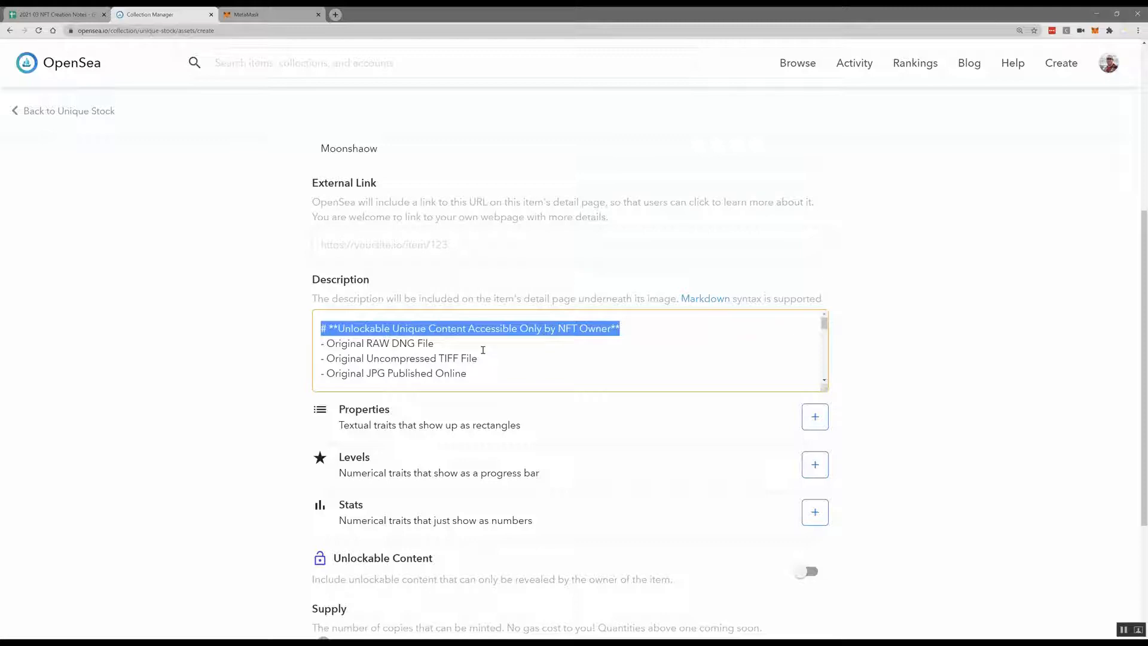
pyautogui.scroll(-2, 482, 351)
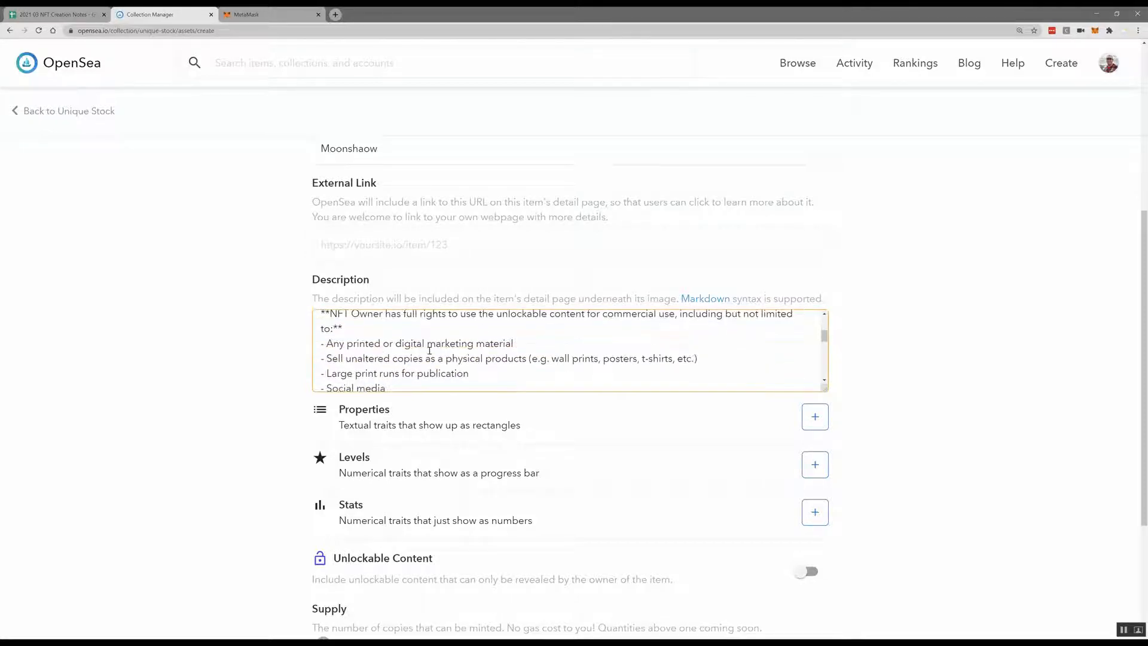
pyautogui.scroll(-5, 430, 351)
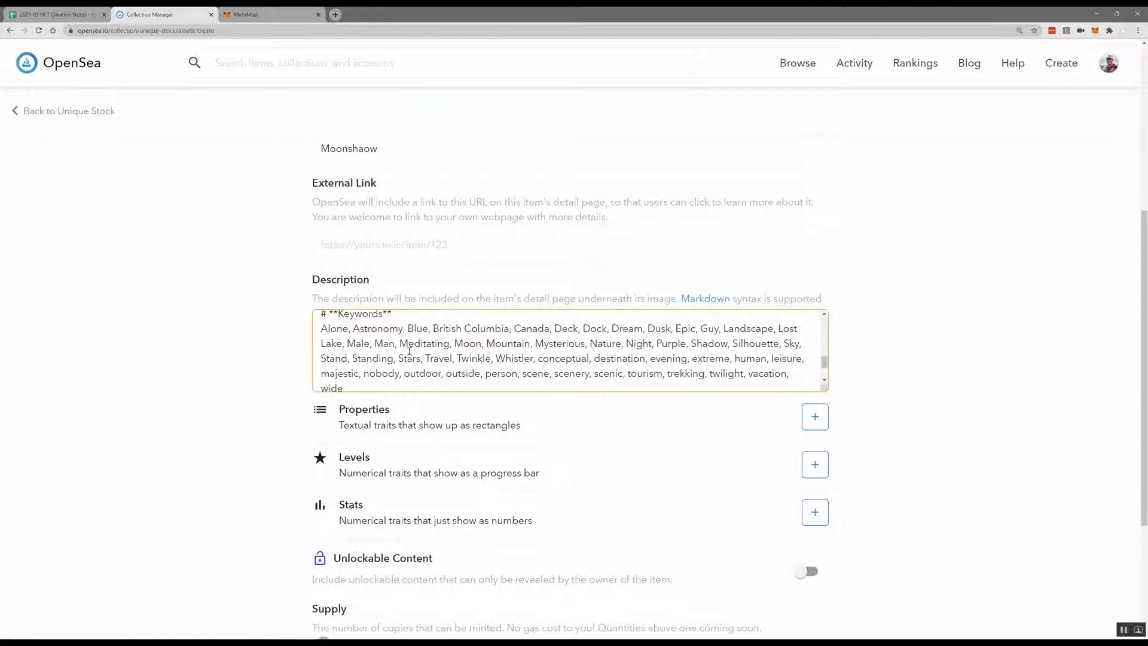
pyautogui.scroll(-1, 409, 351)
pyautogui.scroll(-2, 513, 374)
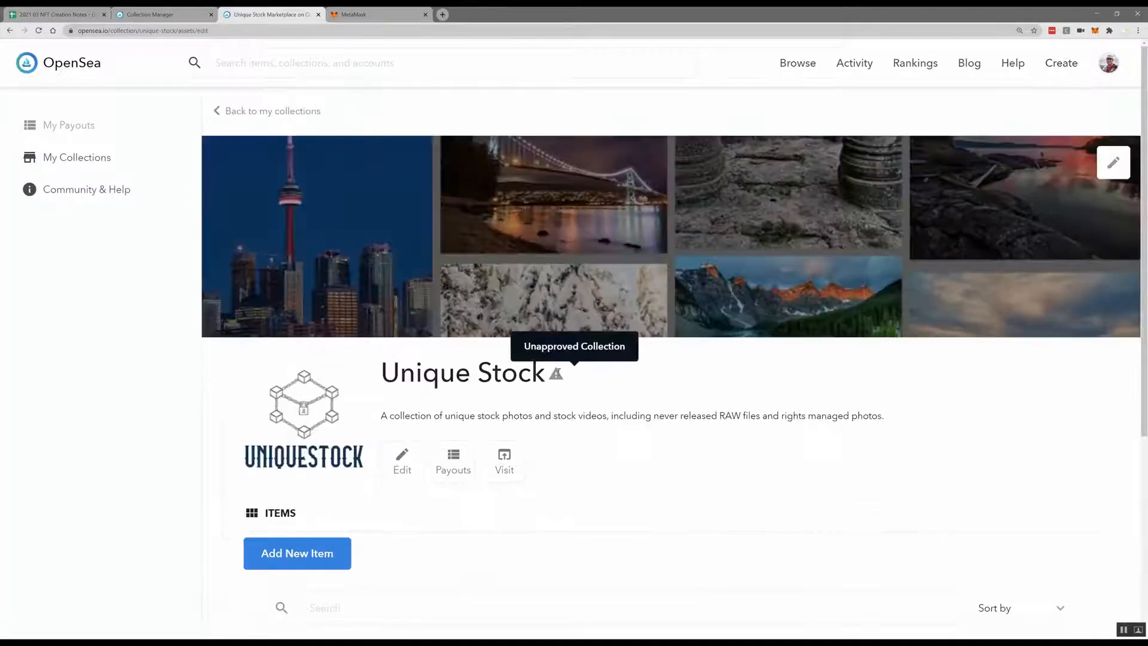
# Step: Open the Unique Stock collection's marketplace listing and examine its Category, Media Type and Orentation filter options
pyautogui.scroll(-5, 449, 359)
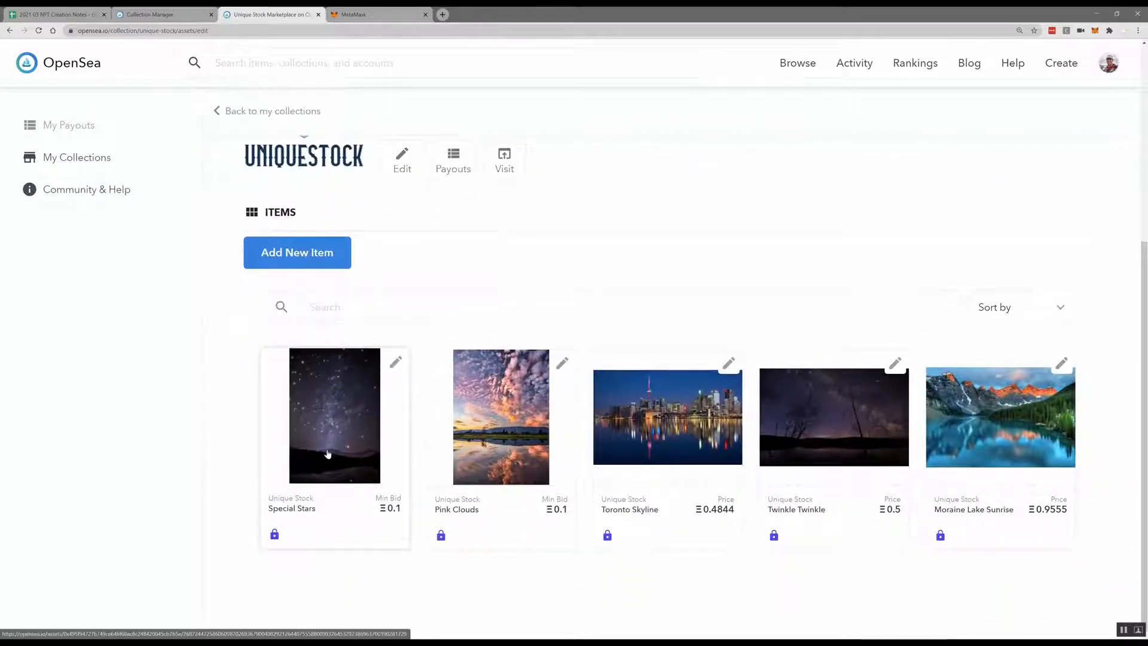
pyautogui.click(305, 162)
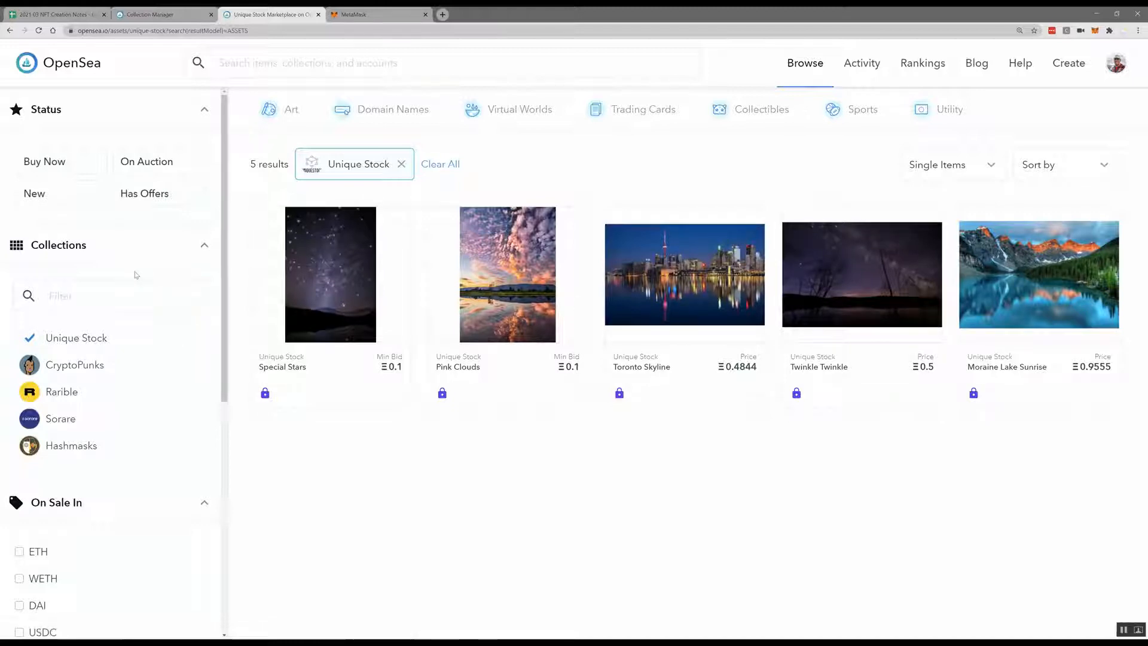
pyautogui.scroll(-7, 136, 275)
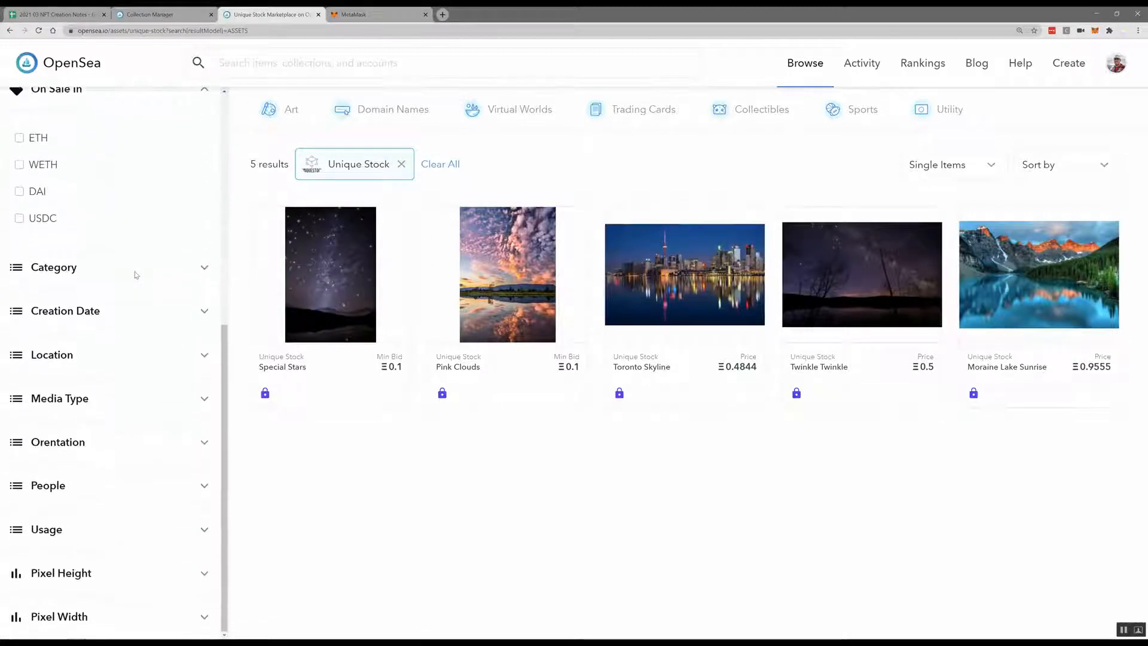
pyautogui.click(98, 274)
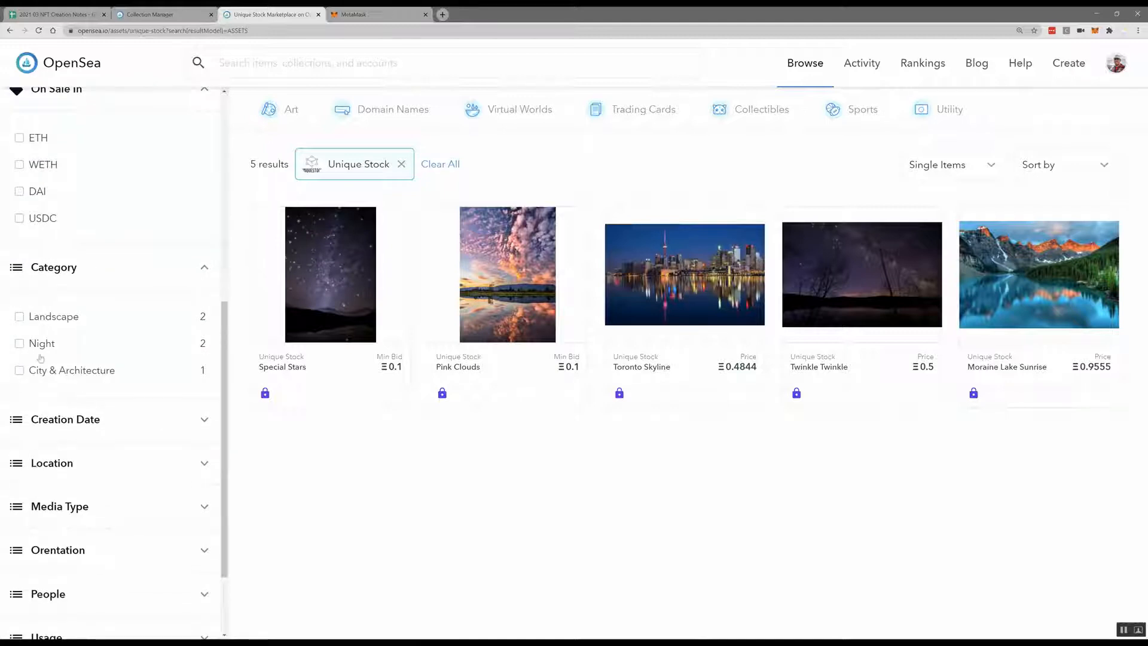
pyautogui.click(71, 267)
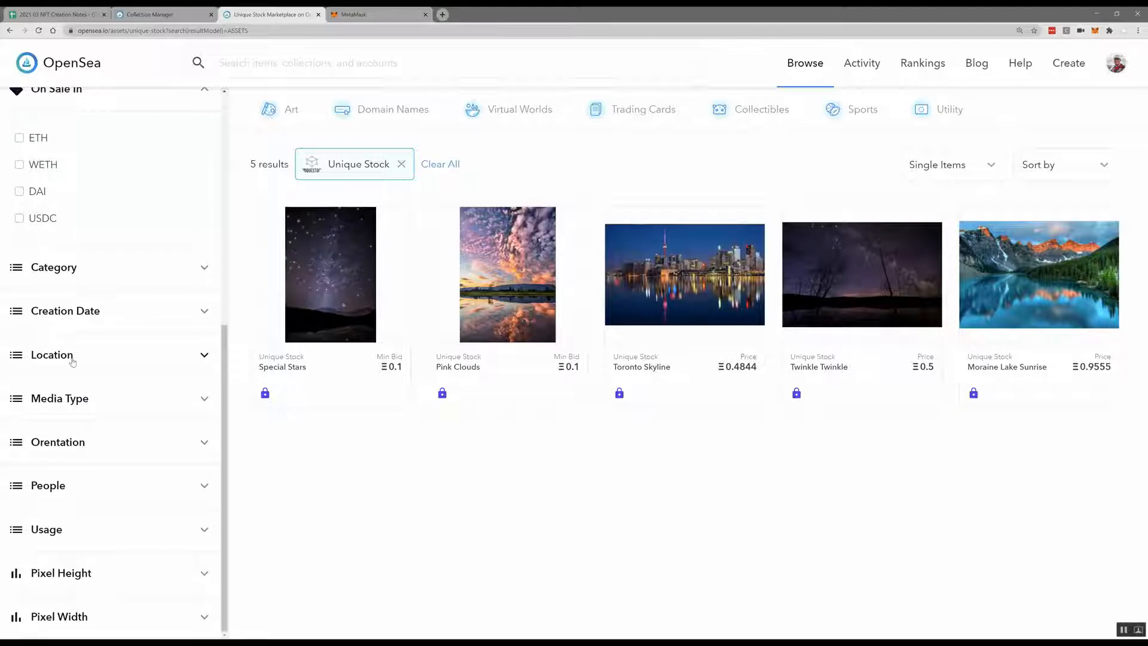
pyautogui.click(76, 401)
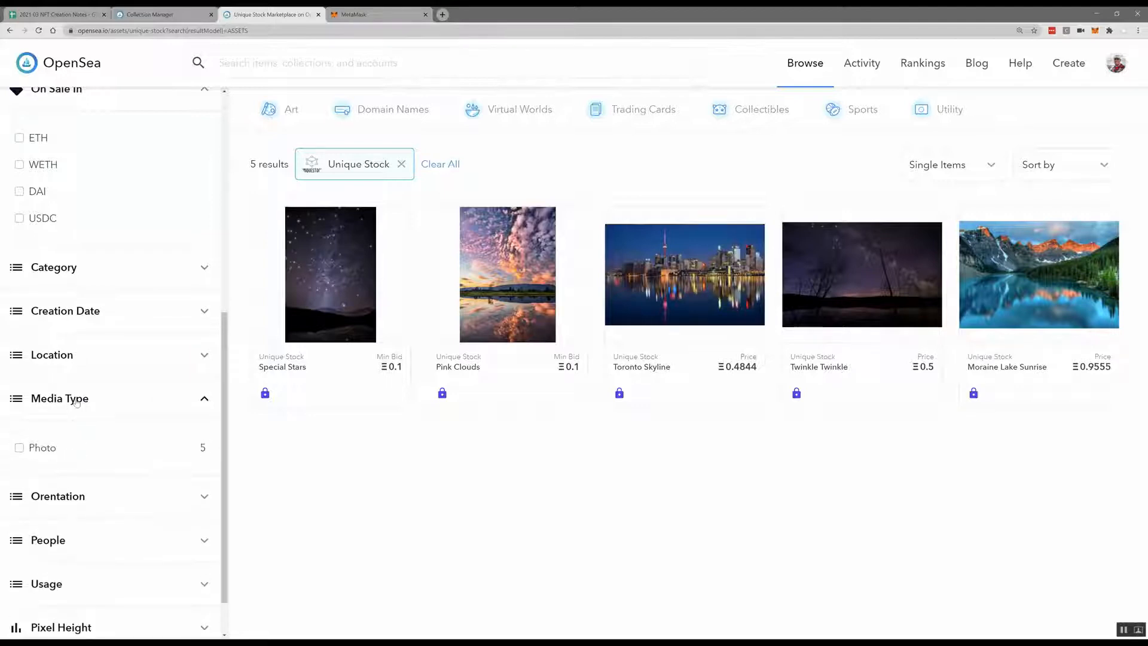
pyautogui.click(76, 400)
pyautogui.click(81, 442)
pyautogui.click(83, 442)
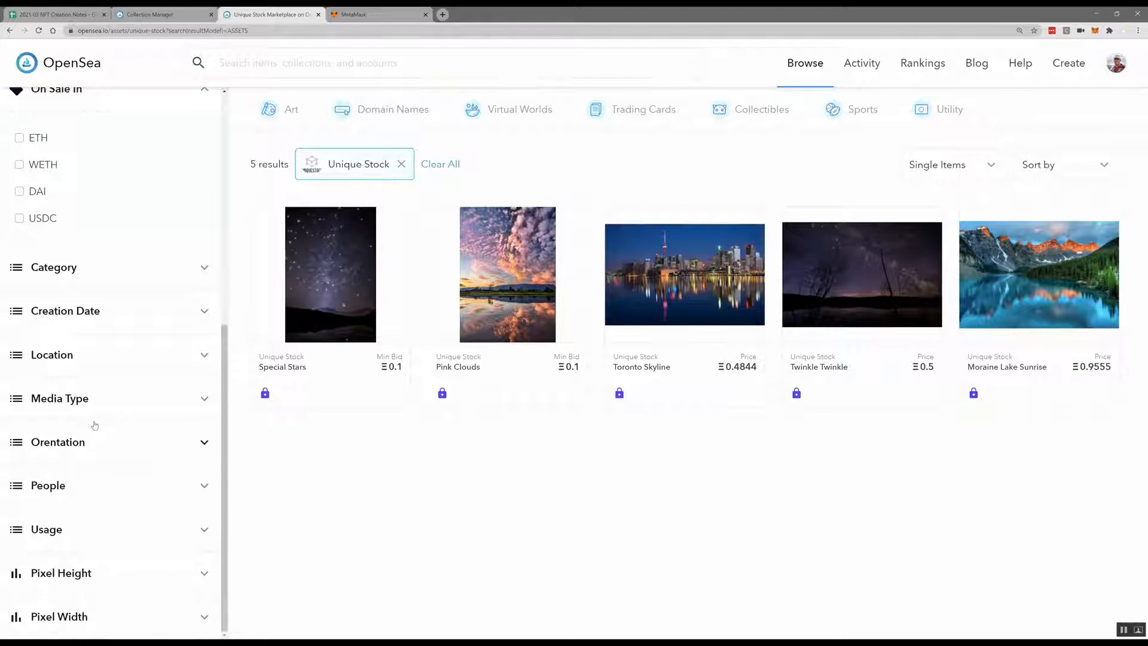
# Step: Filter the Unique Stock listing by Vertical orientation and remove that filter again
pyautogui.click(69, 446)
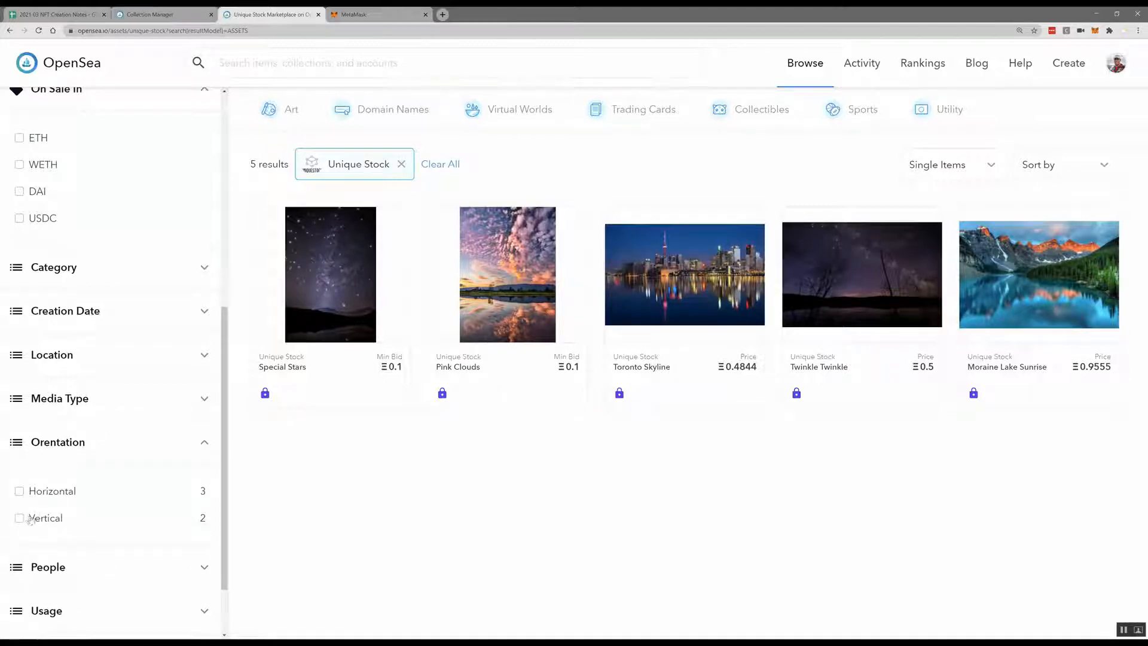
pyautogui.click(20, 518)
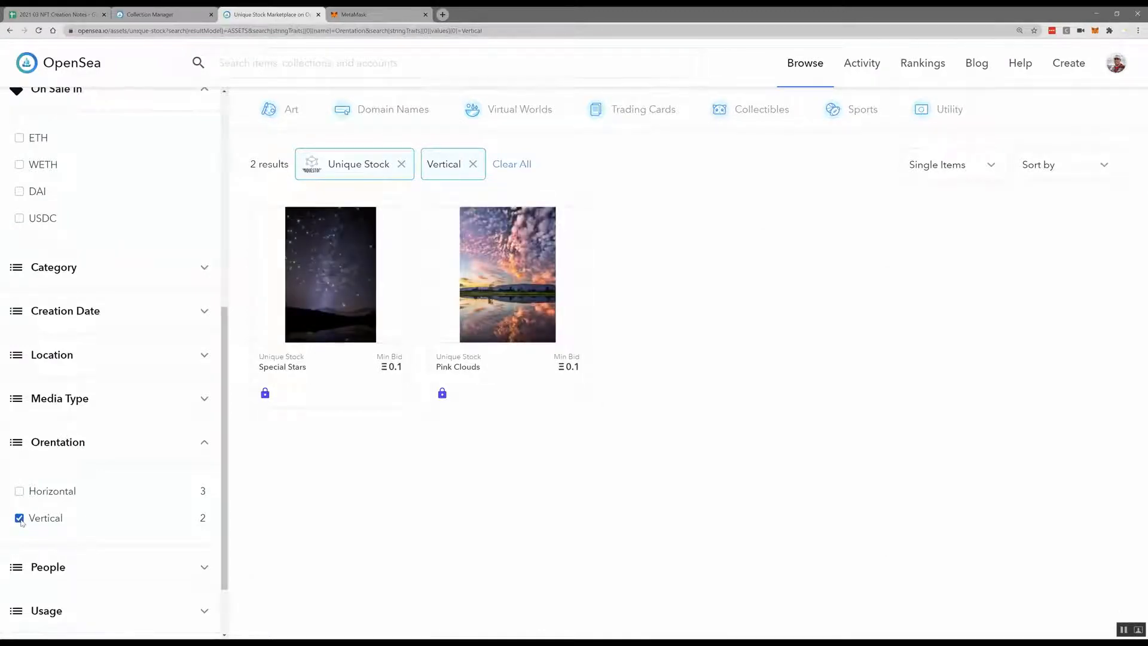
pyautogui.click(20, 519)
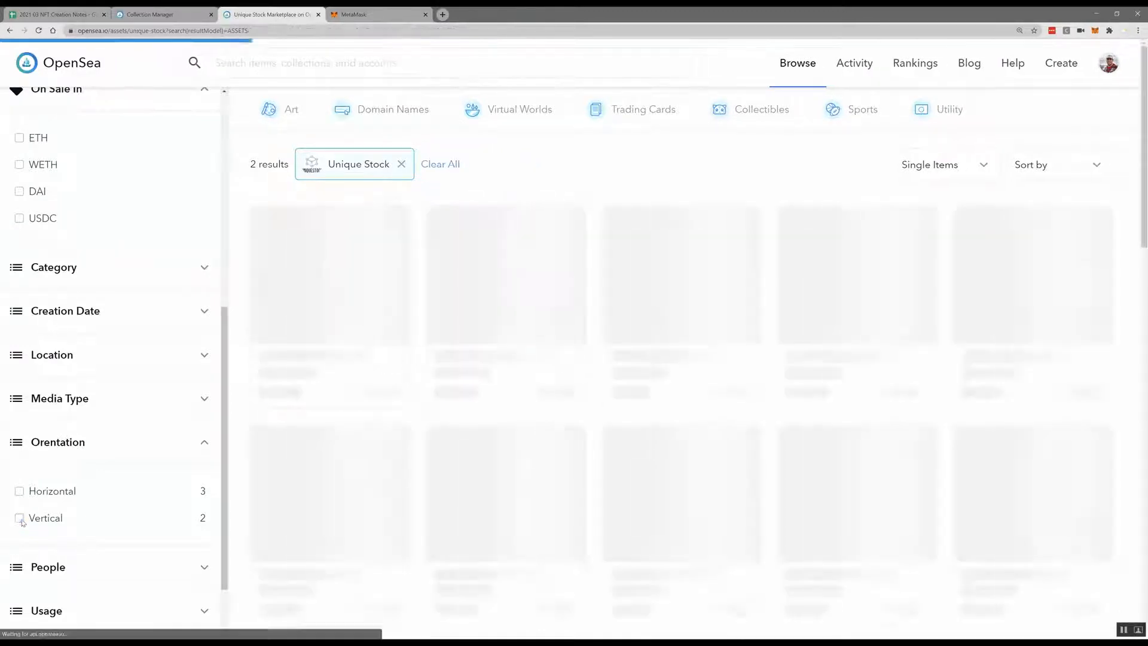
# Step: Show the media type and category options and filter the Unique Stock listing by the Landscape category
pyautogui.click(64, 398)
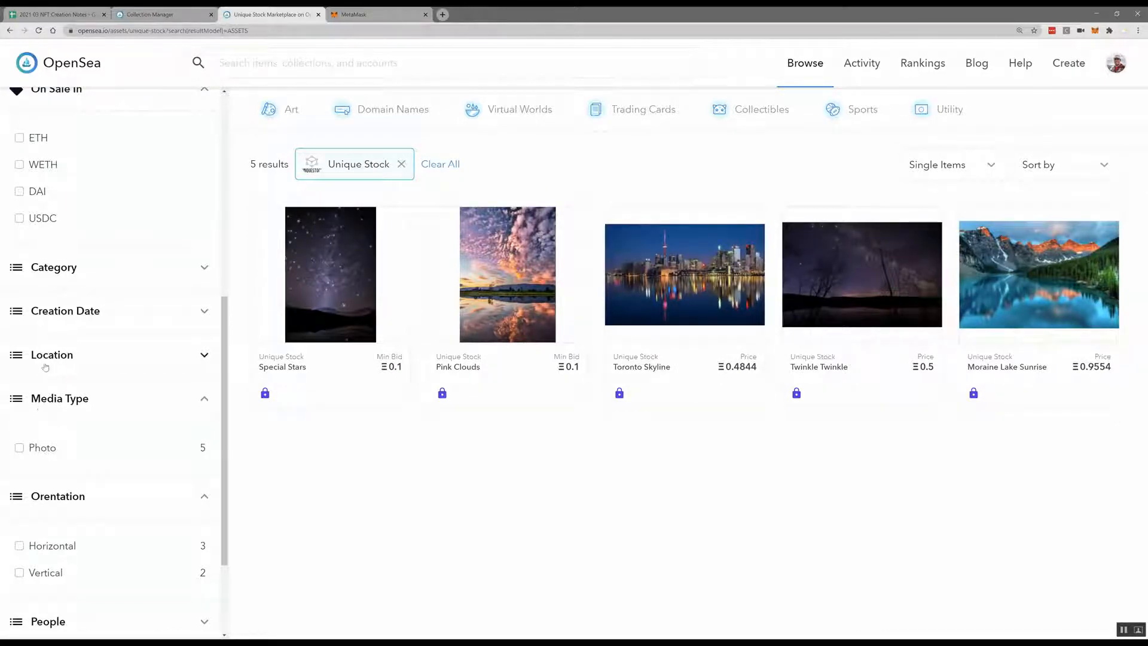
pyautogui.click(54, 270)
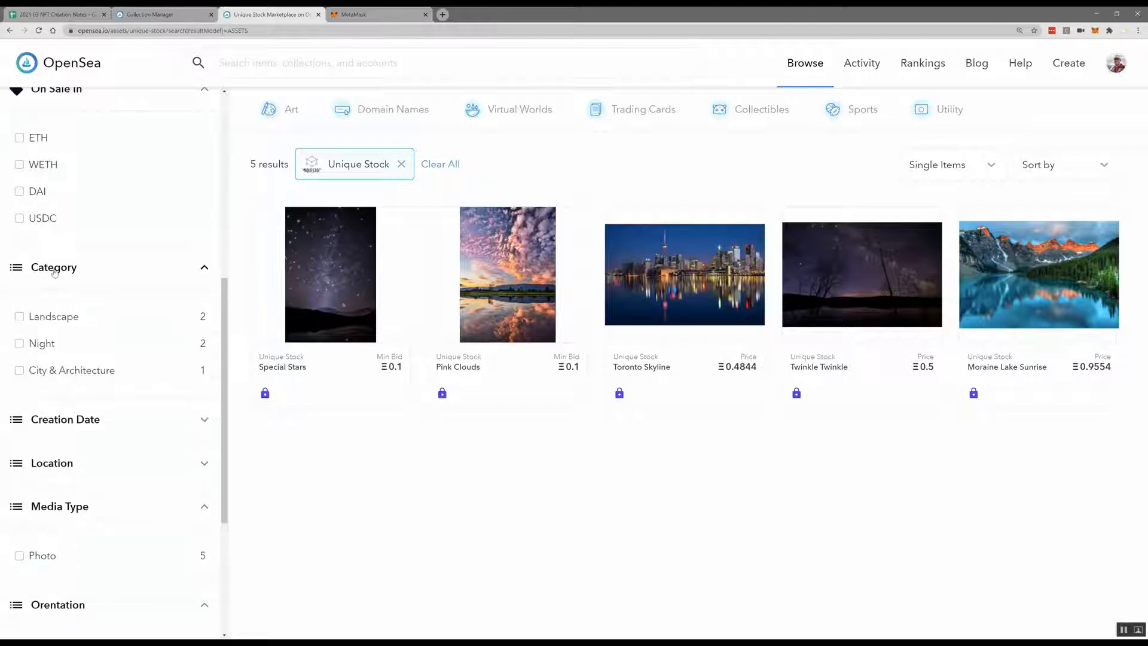
pyautogui.click(20, 317)
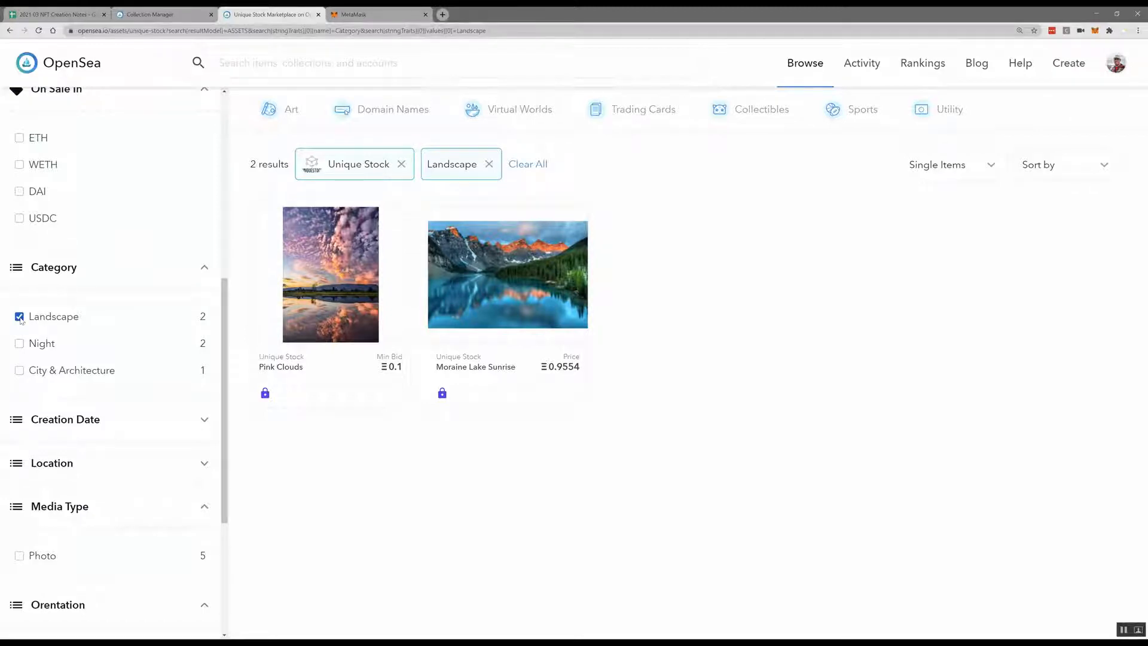
# Step: Examine Moonshadow's attributes in the NFT Creation Notes spreadsheet, from Media Type across to Location
pyautogui.click(157, 15)
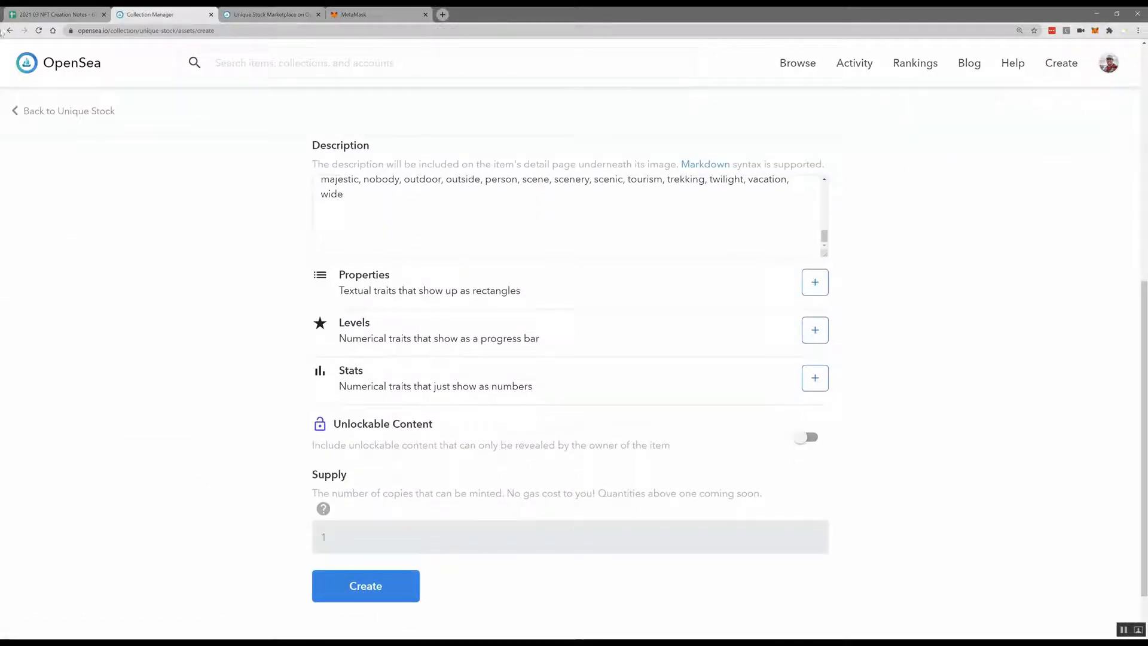
pyautogui.click(40, 12)
pyautogui.click(279, 148)
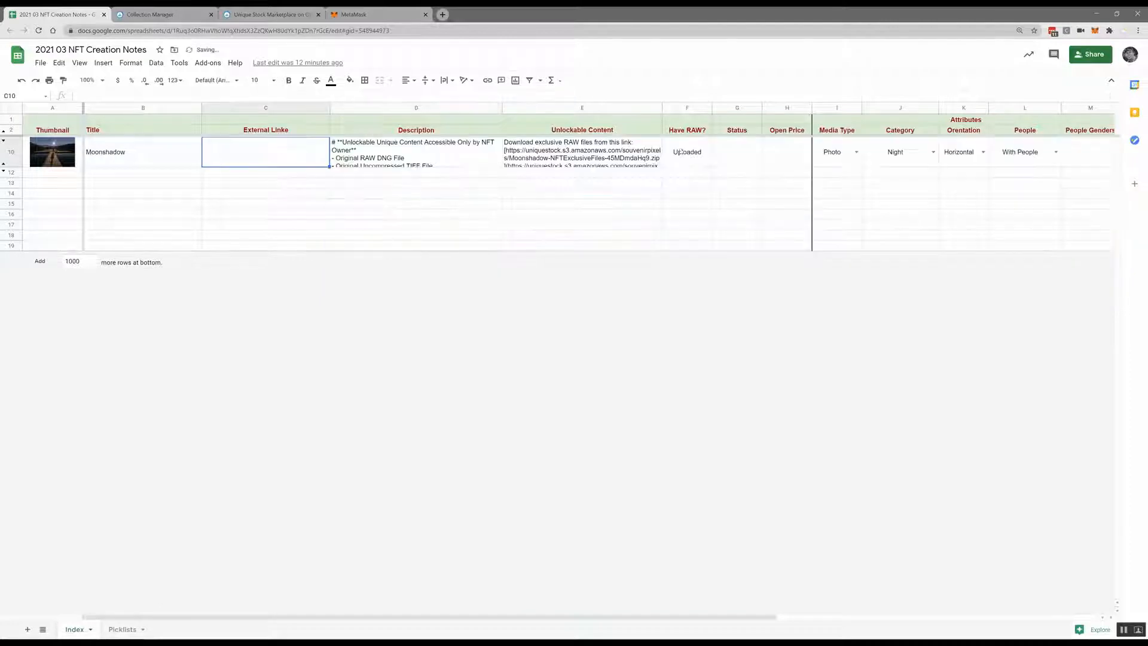
pyautogui.click(734, 166)
pyautogui.press('Right')
pyautogui.press('Right')
pyautogui.press('Right')
pyautogui.press('Right')
pyautogui.press('Right')
pyautogui.press('Right')
pyautogui.press('Right')
pyautogui.press('Right')
pyautogui.press('Right')
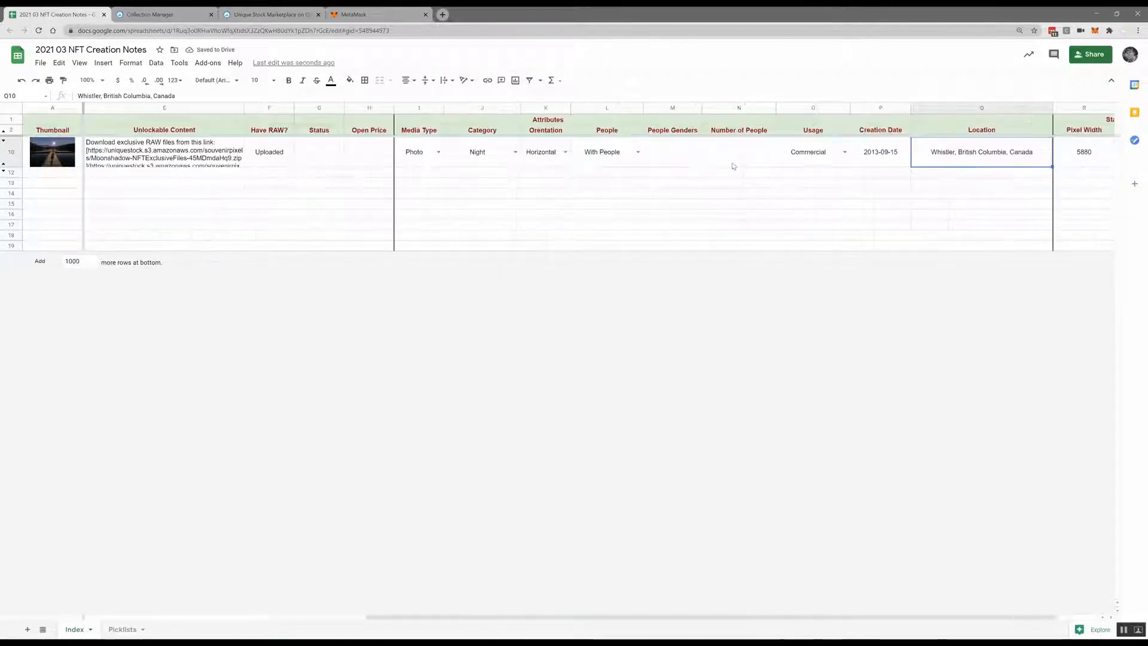
# Step: Open the Pink Clouds item from the Unique Stock listing and examine its properties and pixel stats
pyautogui.click(184, 11)
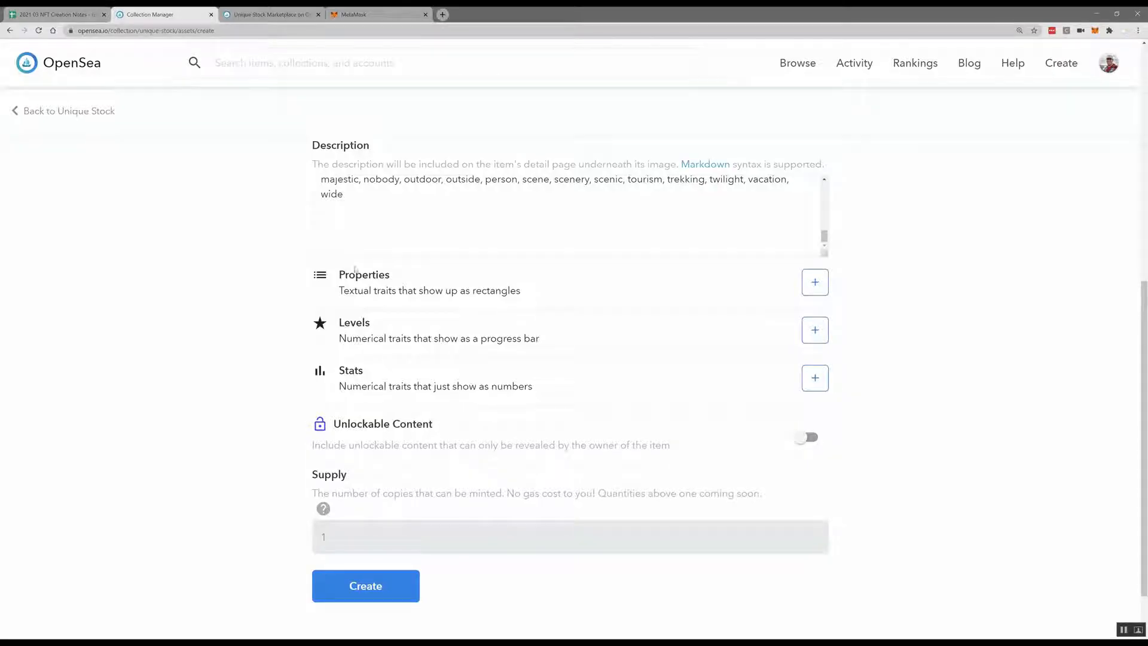
pyautogui.click(256, 14)
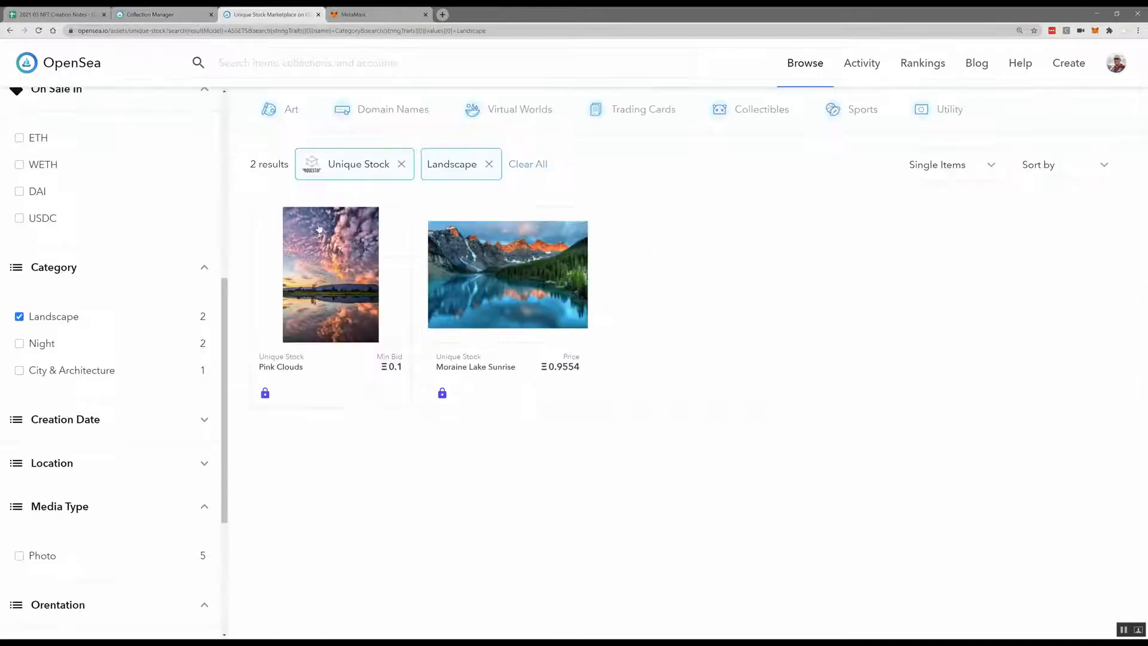
pyautogui.click(351, 262)
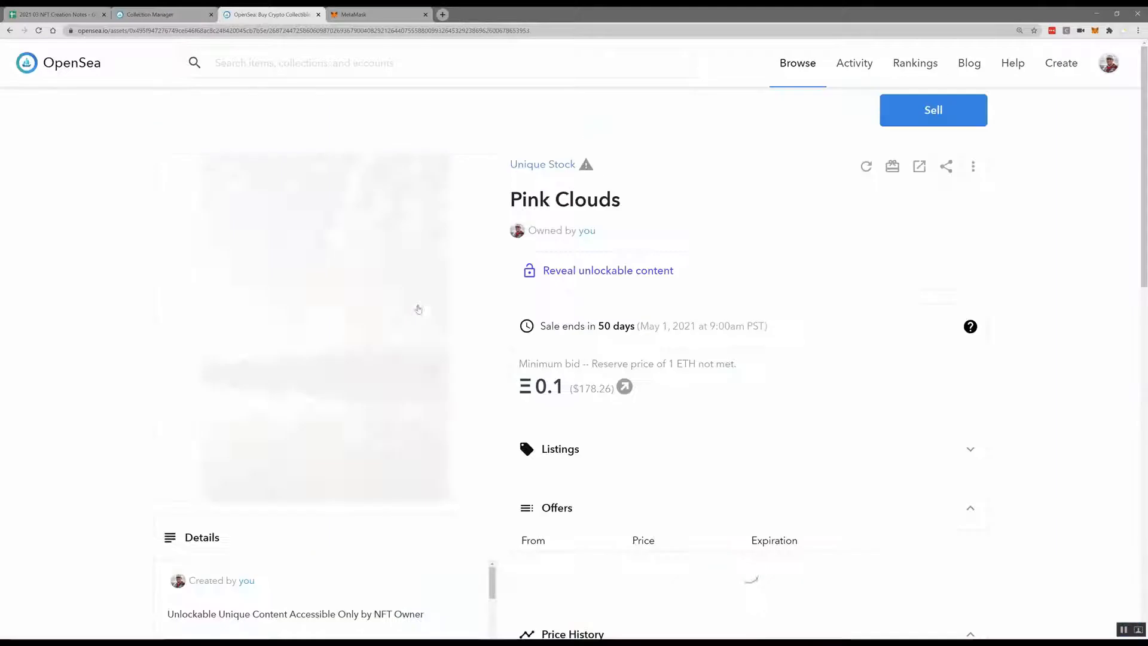
pyautogui.scroll(-6, 417, 309)
pyautogui.click(291, 360)
pyautogui.scroll(-2, 292, 363)
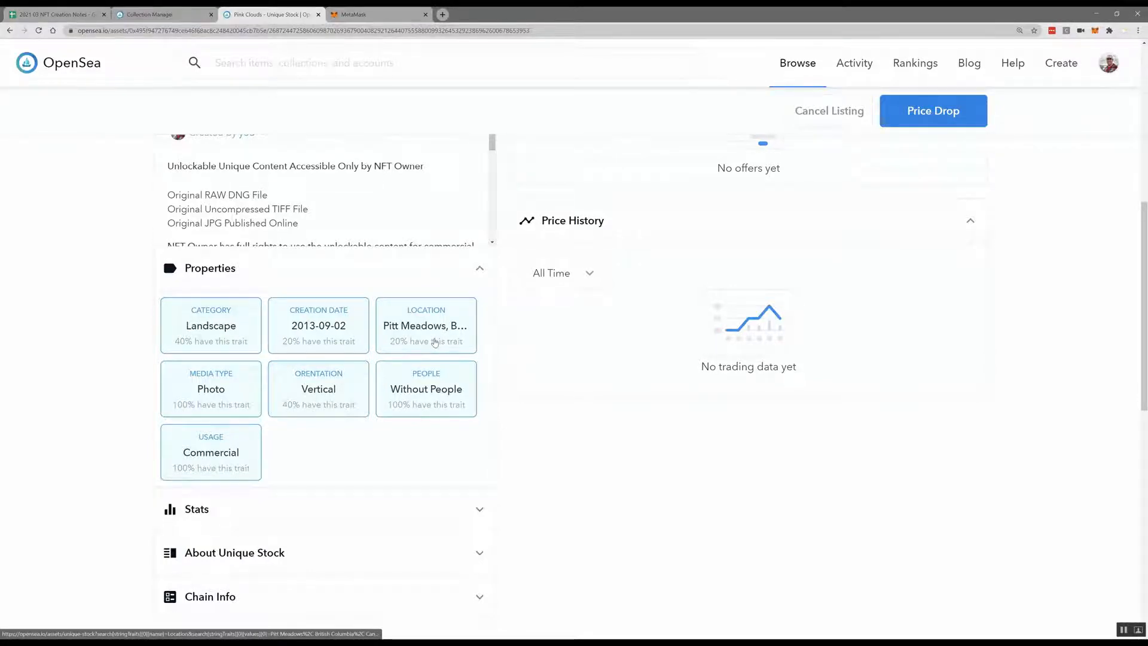
pyautogui.scroll(-2, 435, 342)
pyautogui.click(248, 418)
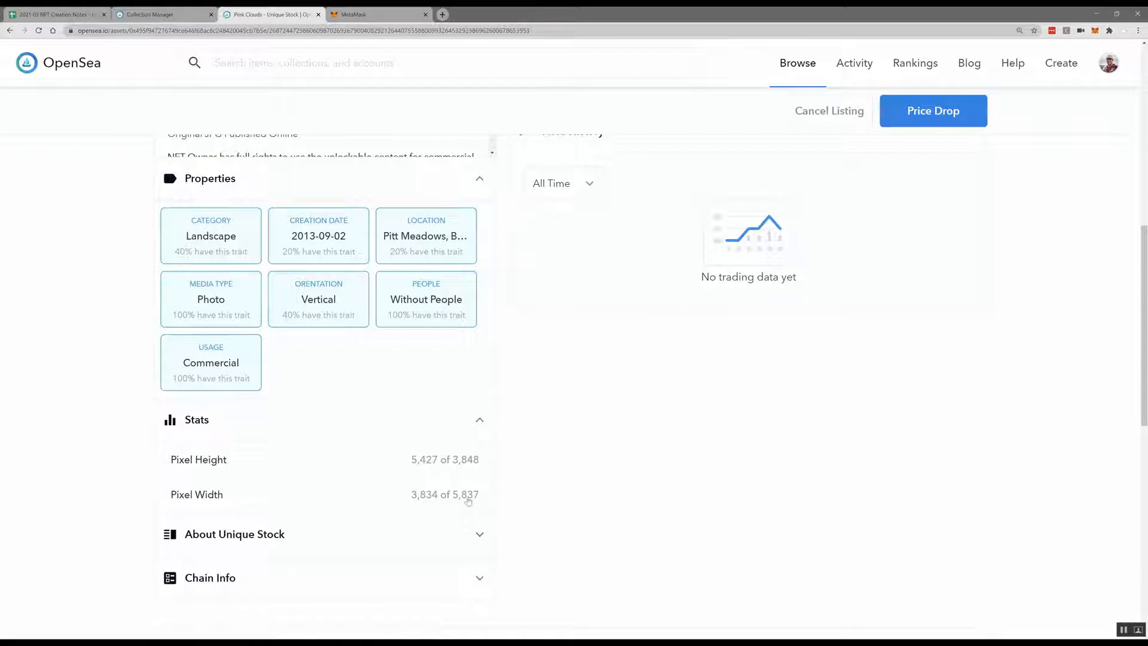
pyautogui.scroll(9, 269, 168)
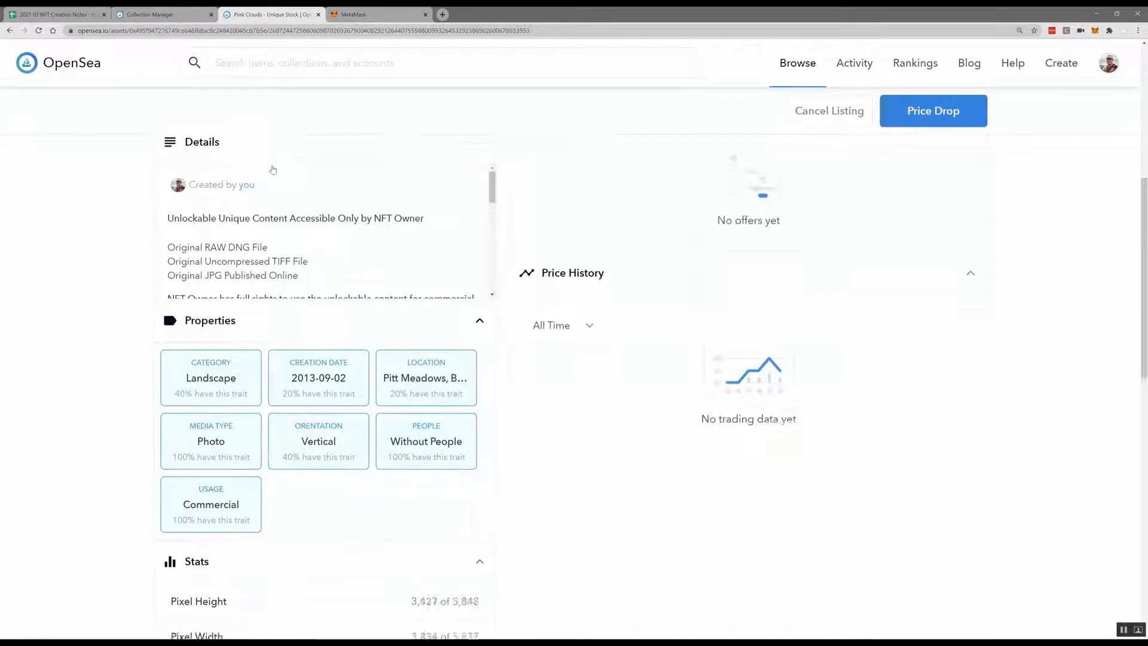
# Step: Return to the Unique Stock listing, filter it by a minimum Pixel Height of 4260, and widen the minimum back to 2840
pyautogui.click(525, 166)
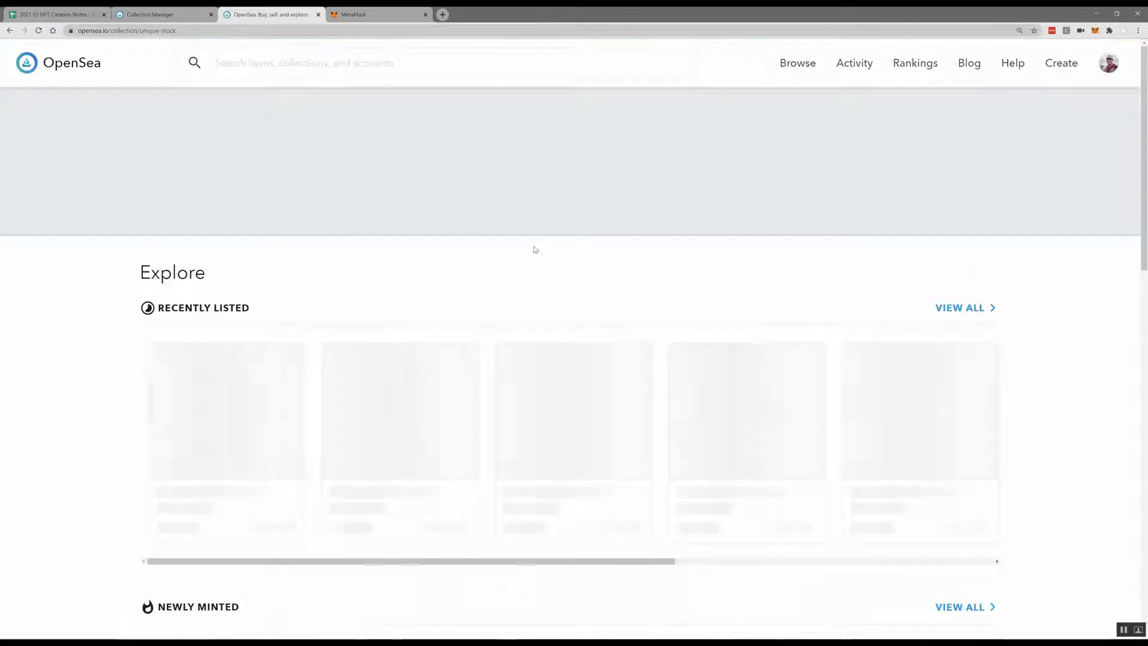
pyautogui.scroll(-10, 95, 455)
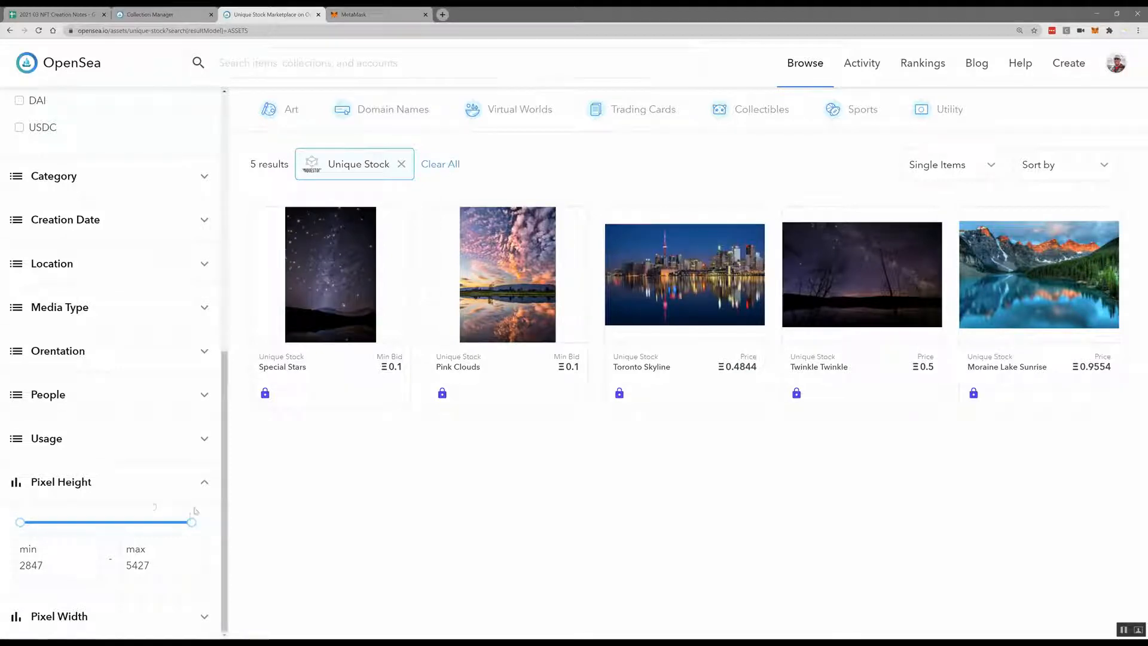
pyautogui.moveTo(20, 523); pyautogui.dragTo(119, 533)
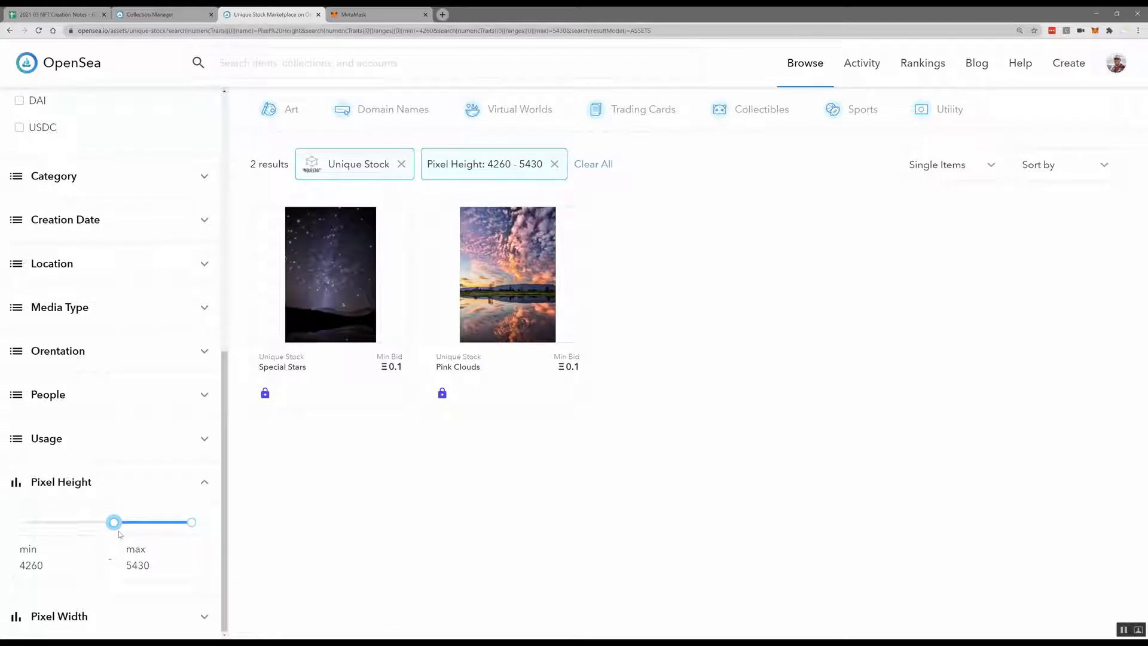
pyautogui.moveTo(113, 522); pyautogui.dragTo(19, 522)
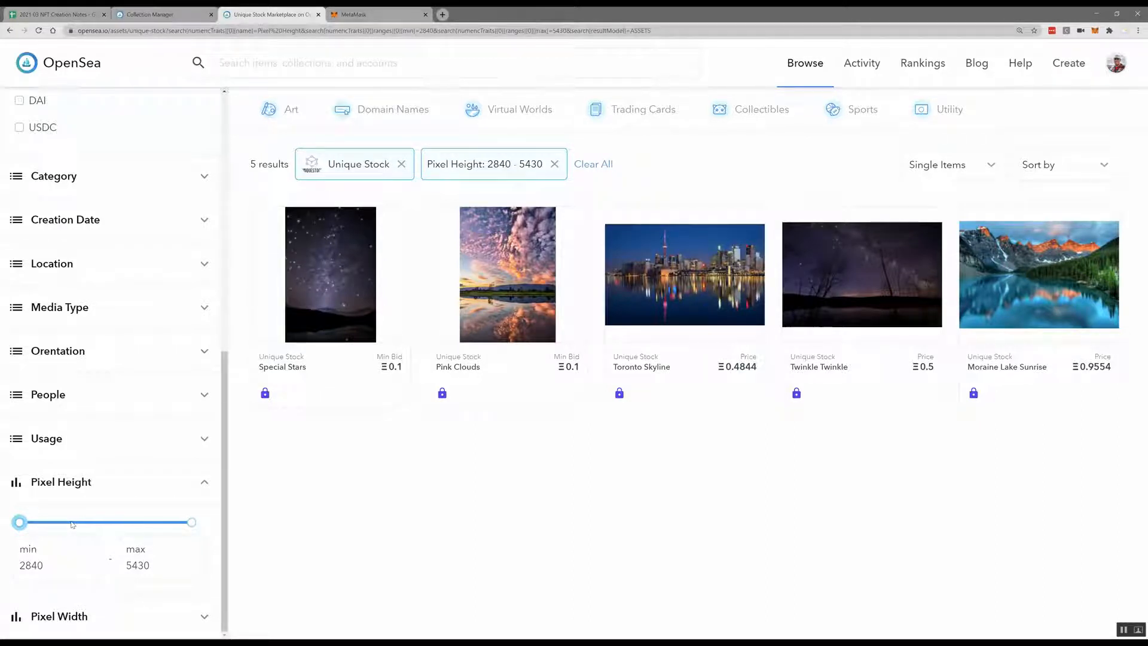
# Step: Start the new Moonshadow item's properties with Media Type set to Photo, using the NFT Creation Notes spreadsheet
pyautogui.click(137, 14)
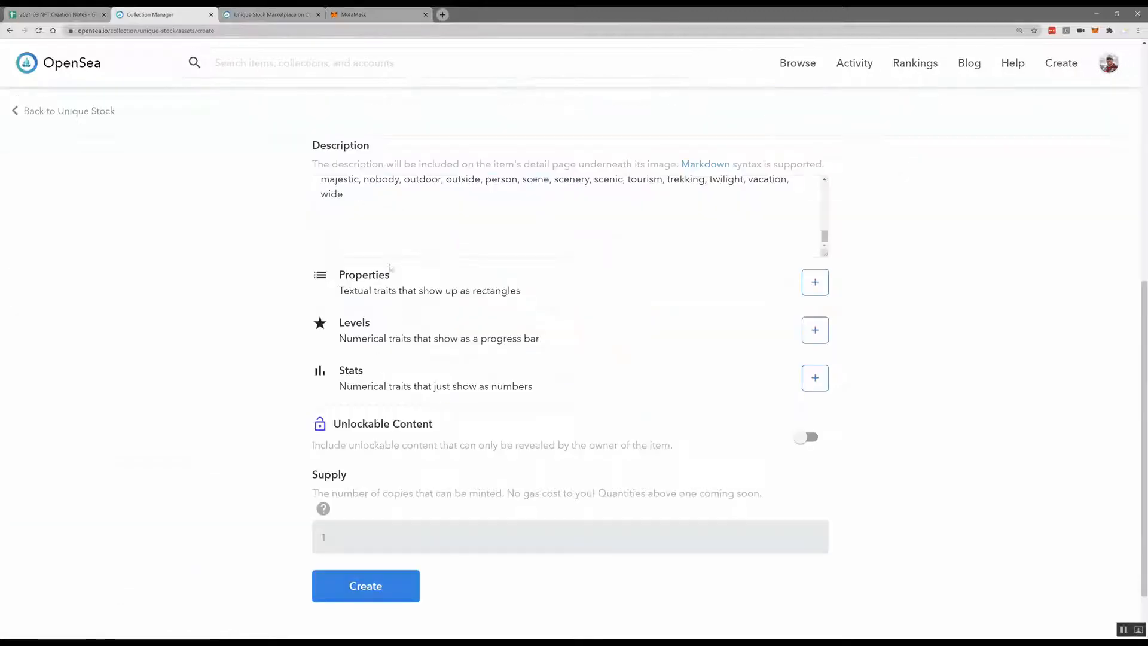
pyautogui.click(823, 292)
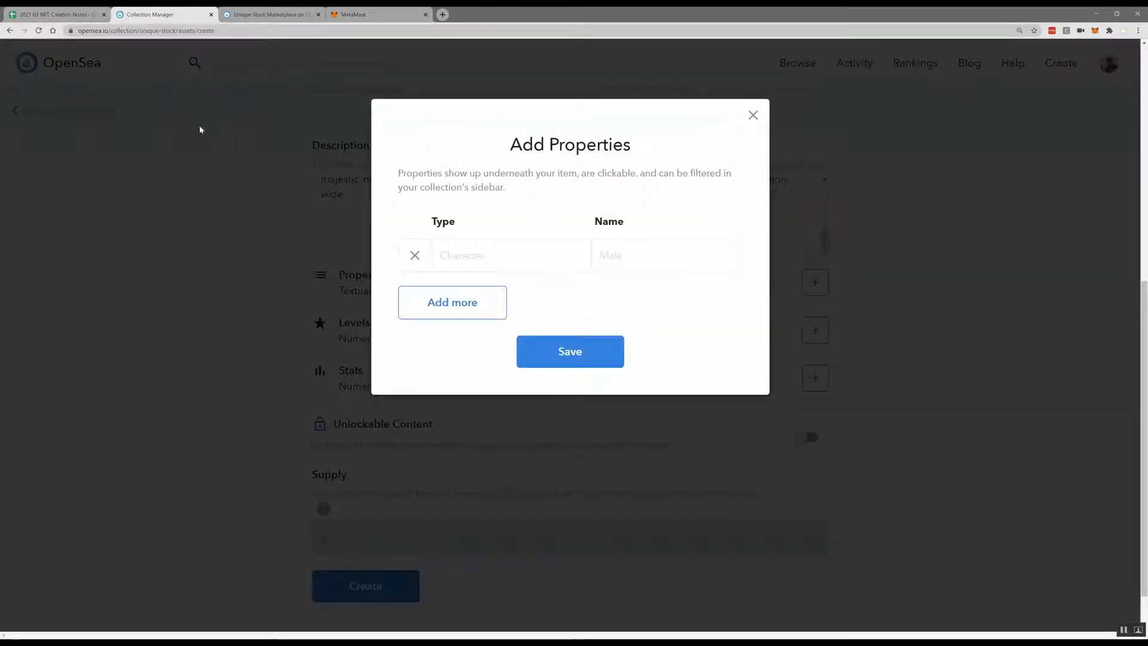
pyautogui.click(62, 13)
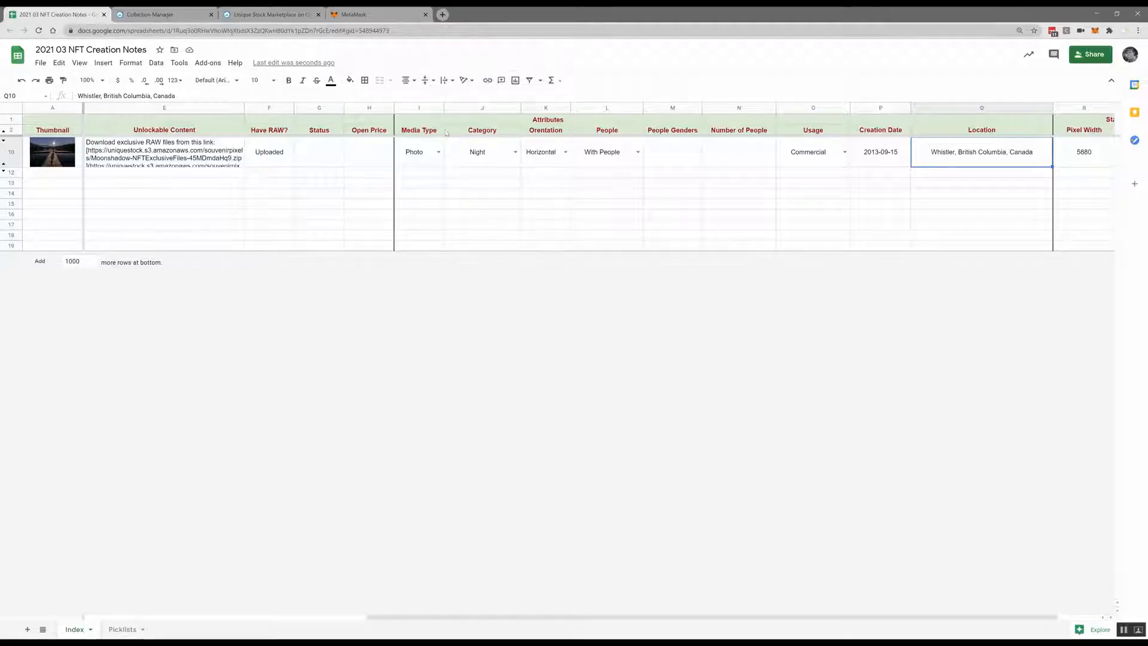
pyautogui.click(420, 129)
pyautogui.click(153, 13)
pyautogui.click(478, 256)
pyautogui.write('Media Type')
pyautogui.click(611, 253)
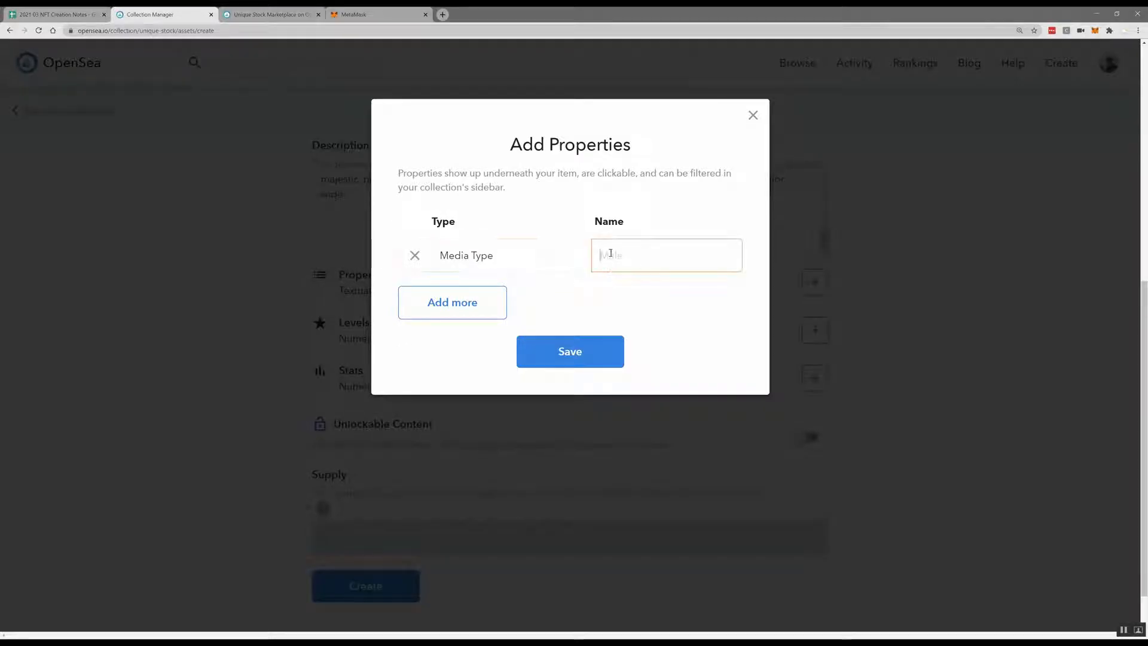
pyautogui.click(77, 12)
pyautogui.click(418, 151)
pyautogui.hotkey('ctrl', 'c')
pyautogui.click(160, 11)
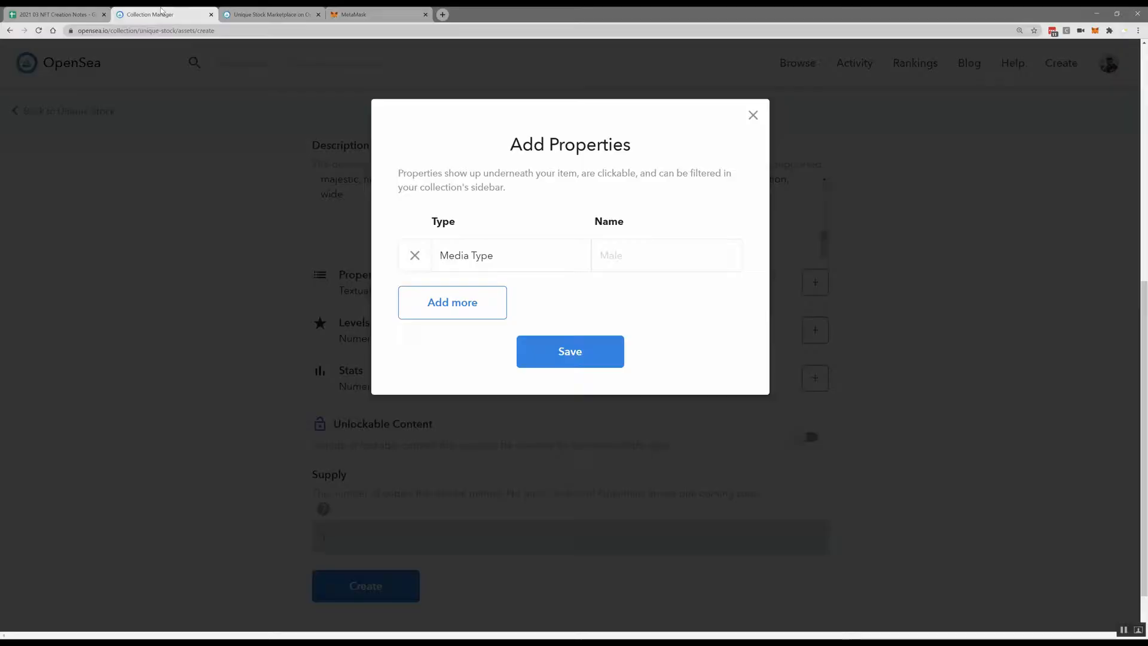
pyautogui.hotkey('ctrl', 'v')
# Step: Add a second property, Category, with the value Night, copying both from the notes spreadsheet
pyautogui.click(462, 299)
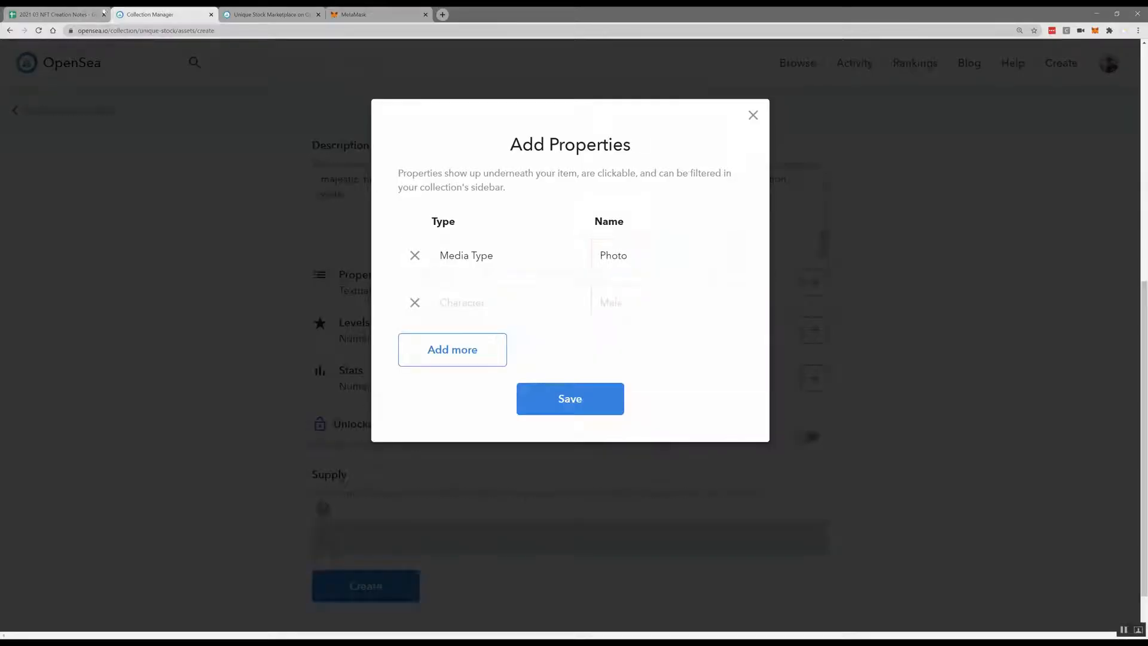
pyautogui.click(84, 13)
pyautogui.click(473, 128)
pyautogui.hotkey('ctrl', 'c')
pyautogui.click(157, 13)
pyautogui.click(491, 303)
pyautogui.hotkey('ctrl', 'v')
pyautogui.click(60, 13)
pyautogui.click(481, 155)
pyautogui.hotkey('ctrl', 'c')
pyautogui.click(182, 14)
pyautogui.click(648, 308)
pyautogui.hotkey('ctrl', 'v')
# Step: Add a third property, Orentation, with the value Horizontal, copying both from the notes spreadsheet
pyautogui.click(462, 349)
pyautogui.click(60, 14)
pyautogui.click(528, 130)
pyautogui.hotkey('ctrl', 'c')
pyautogui.click(182, 14)
pyautogui.click(504, 347)
pyautogui.hotkey('ctrl', 'v')
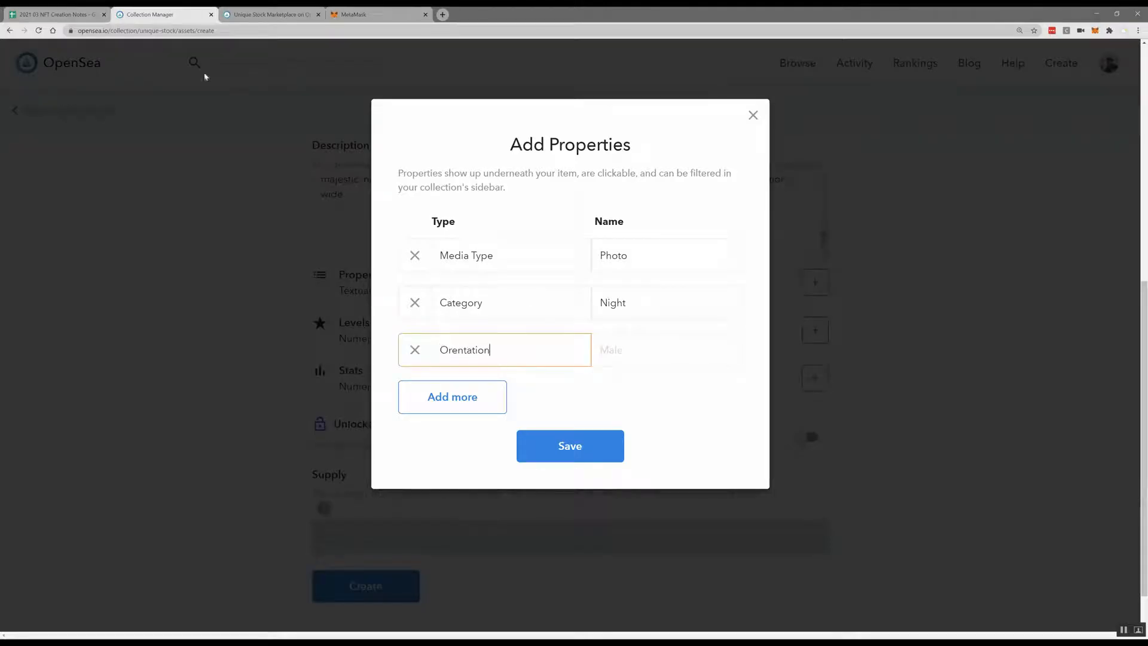
pyautogui.click(97, 11)
pyautogui.press('Down')
pyautogui.hotkey('ctrl', 'c')
pyautogui.click(150, 14)
pyautogui.click(601, 342)
pyautogui.hotkey('ctrl', 'v')
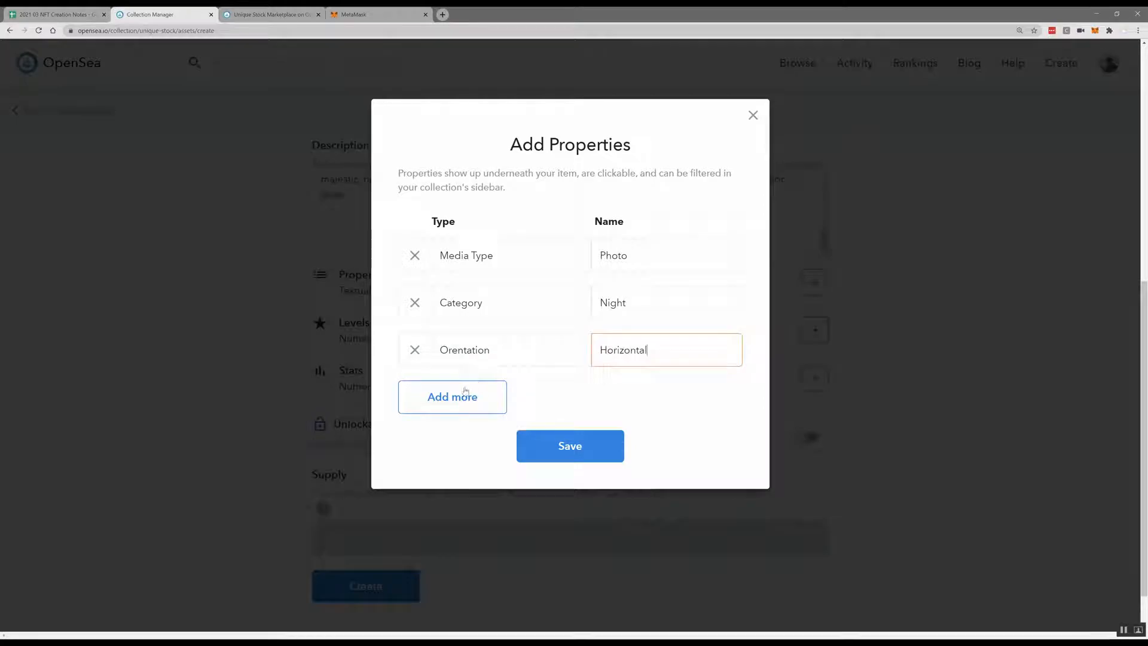
# Step: Add a People property with the value With People, copied from the notes spreadsheet
pyautogui.click(454, 395)
pyautogui.click(59, 14)
pyautogui.click(609, 130)
pyautogui.hotkey('ctrl', 'c')
pyautogui.click(150, 14)
pyautogui.hotkey('ctrl', 'v')
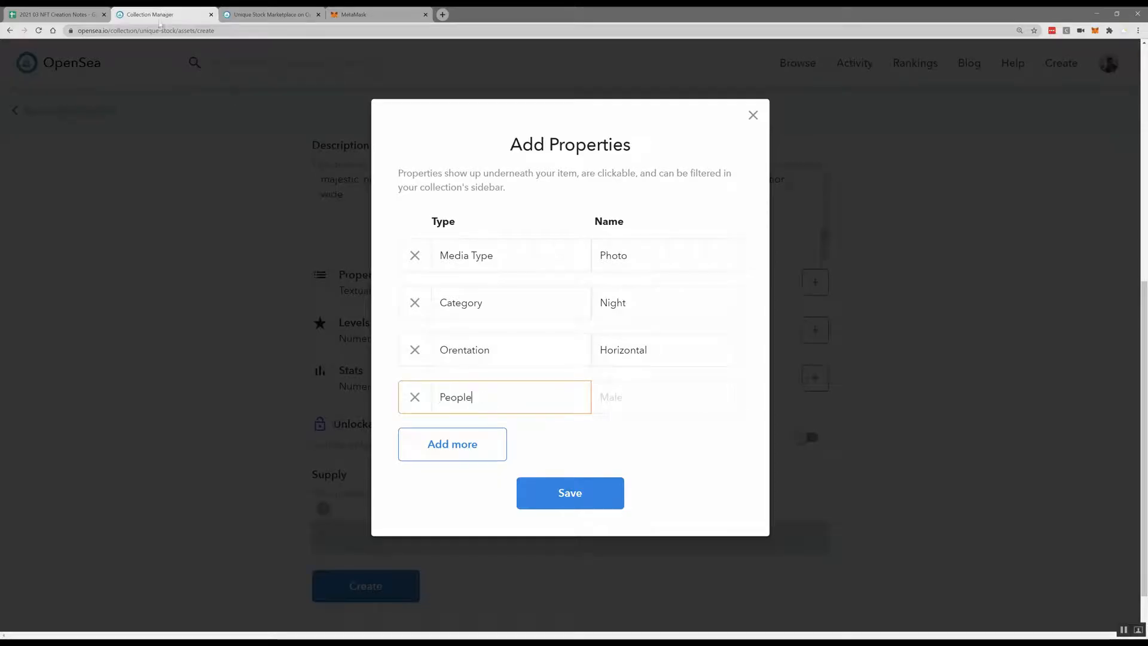
pyautogui.click(83, 15)
pyautogui.press('Down')
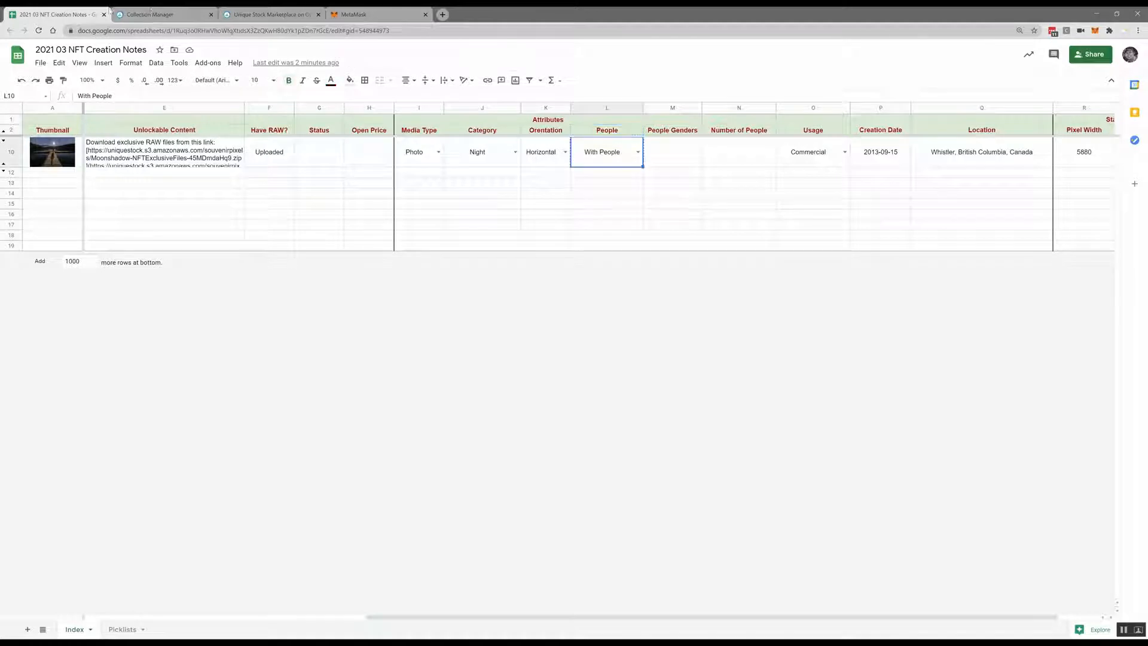
pyautogui.click(149, 14)
pyautogui.click(614, 383)
pyautogui.hotkey('ctrl', 'v')
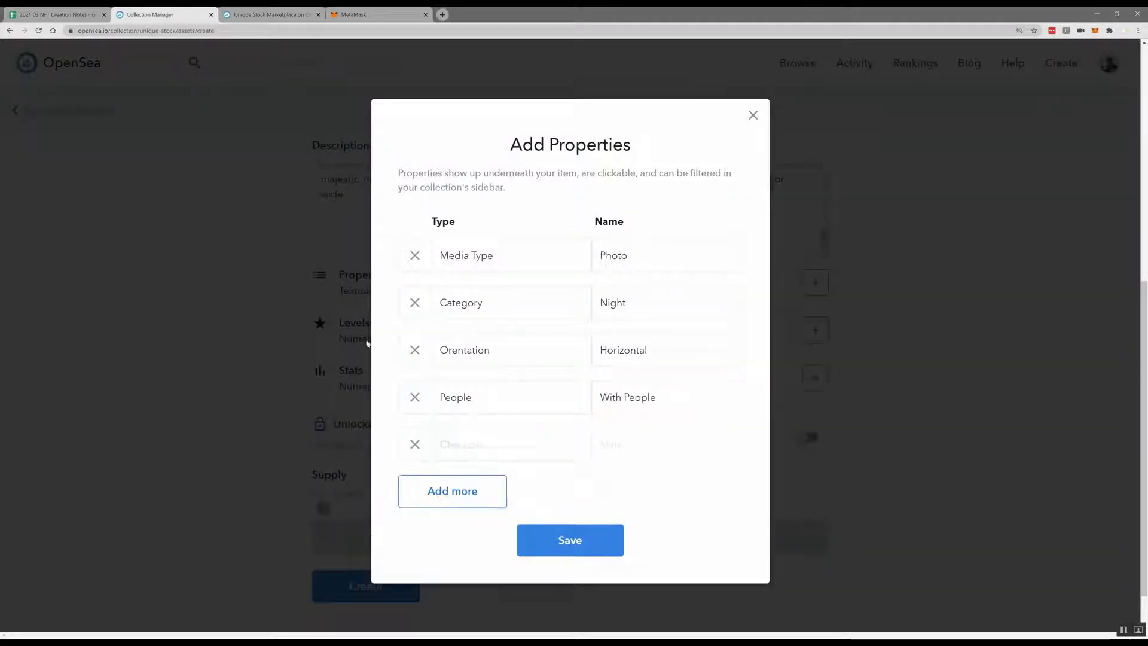
# Step: Copy Usage and its value Commercial from the notes spreadsheet into the fifth property row
pyautogui.click(84, 14)
pyautogui.click(813, 130)
pyautogui.hotkey('ctrl', 'c')
pyautogui.click(150, 14)
pyautogui.click(463, 456)
pyautogui.hotkey('ctrl', 'v')
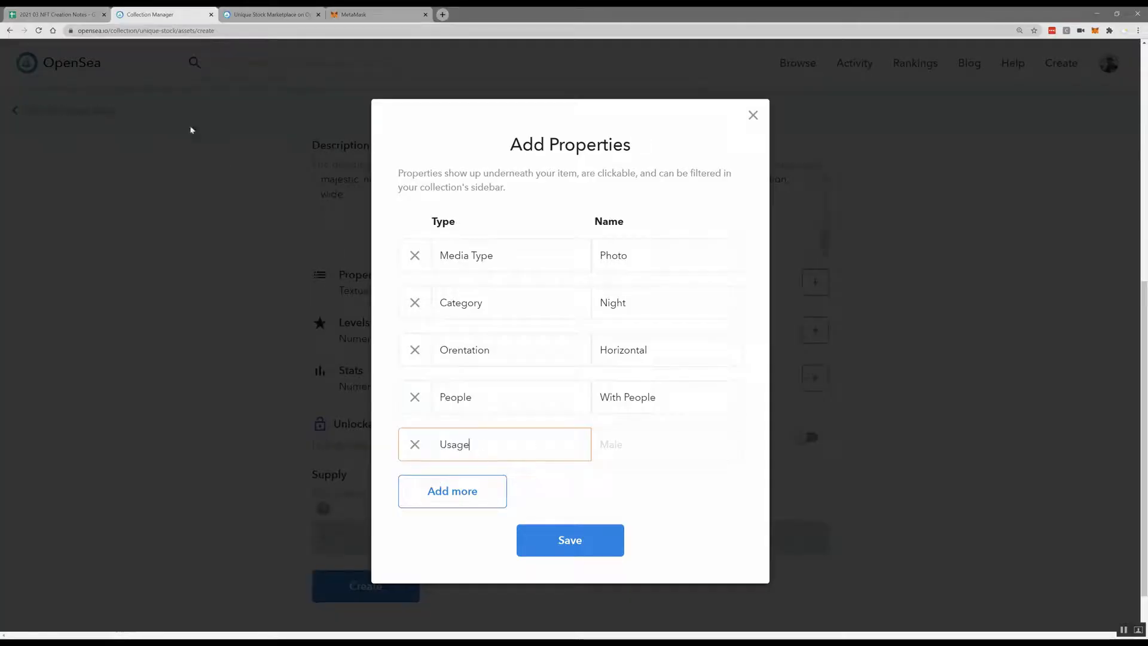
pyautogui.click(77, 12)
pyautogui.click(807, 151)
pyautogui.hotkey('ctrl', 'c')
pyautogui.click(150, 15)
pyautogui.press('Tab')
pyautogui.hotkey('ctrl', 'v')
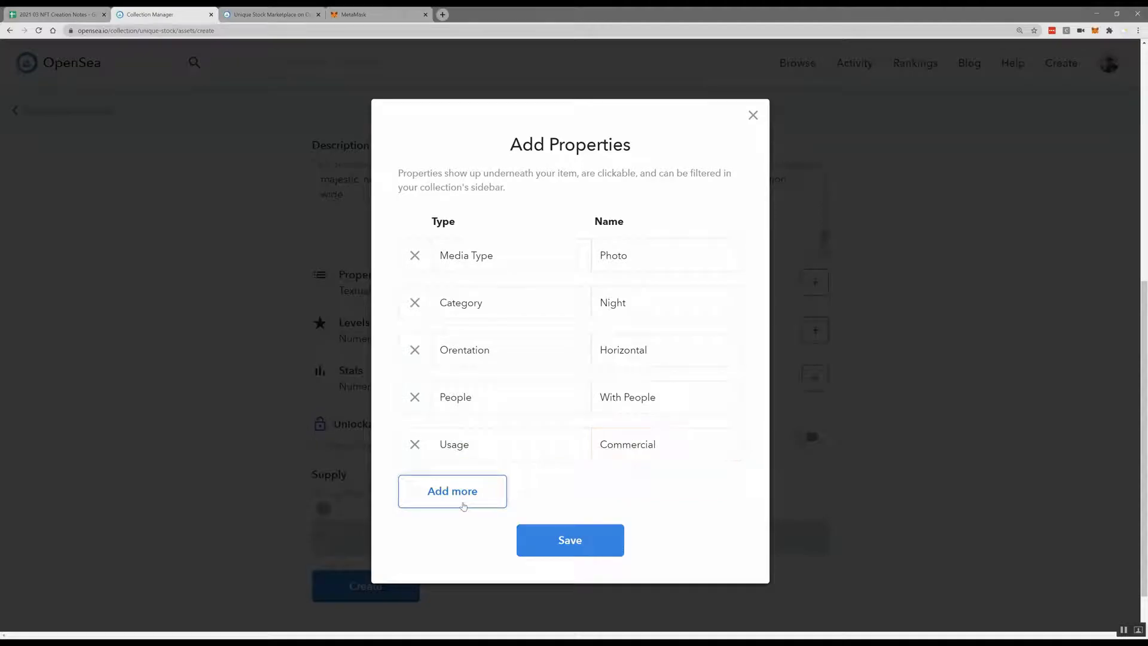
# Step: Add a Creation Date property with the value 2013-09-15 from the notes spreadsheet
pyautogui.click(453, 491)
pyautogui.click(77, 13)
pyautogui.click(881, 152)
pyautogui.hotkey('ctrl', 'c')
pyautogui.click(149, 15)
pyautogui.click(483, 489)
pyautogui.hotkey('ctrl', 'v')
pyautogui.click(65, 14)
pyautogui.click(881, 152)
pyautogui.click(149, 14)
pyautogui.hotkey('ctrl', 'v')
# Step: Add a Location property with the value Whistler, British Columbia, Canada from the notes spreadsheet and save the properties
pyautogui.click(66, 14)
pyautogui.click(979, 131)
pyautogui.click(150, 15)
pyautogui.click(464, 534)
pyautogui.hotkey('ctrl', 'v')
pyautogui.click(66, 15)
pyautogui.click(993, 154)
pyautogui.click(150, 14)
pyautogui.click(644, 541)
pyautogui.hotkey('ctrl', 'v')
pyautogui.click(586, 587)
# Step: Open the item's stats for editing and set the first stat's maximum value to 0
pyautogui.scroll(-2, 465, 331)
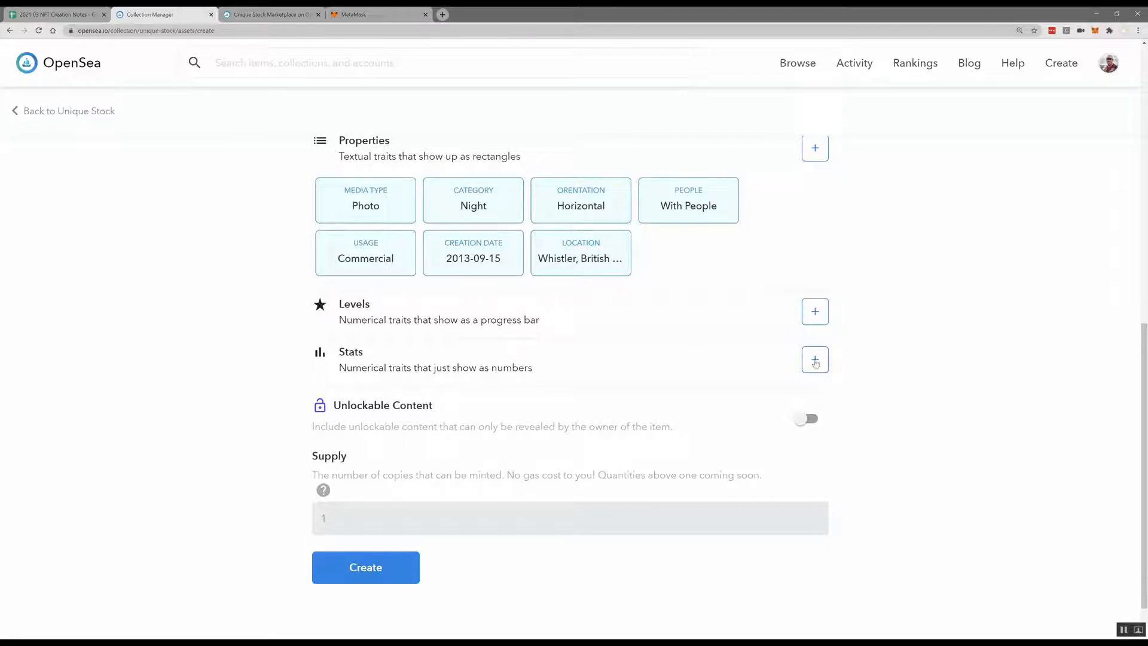
pyautogui.click(815, 360)
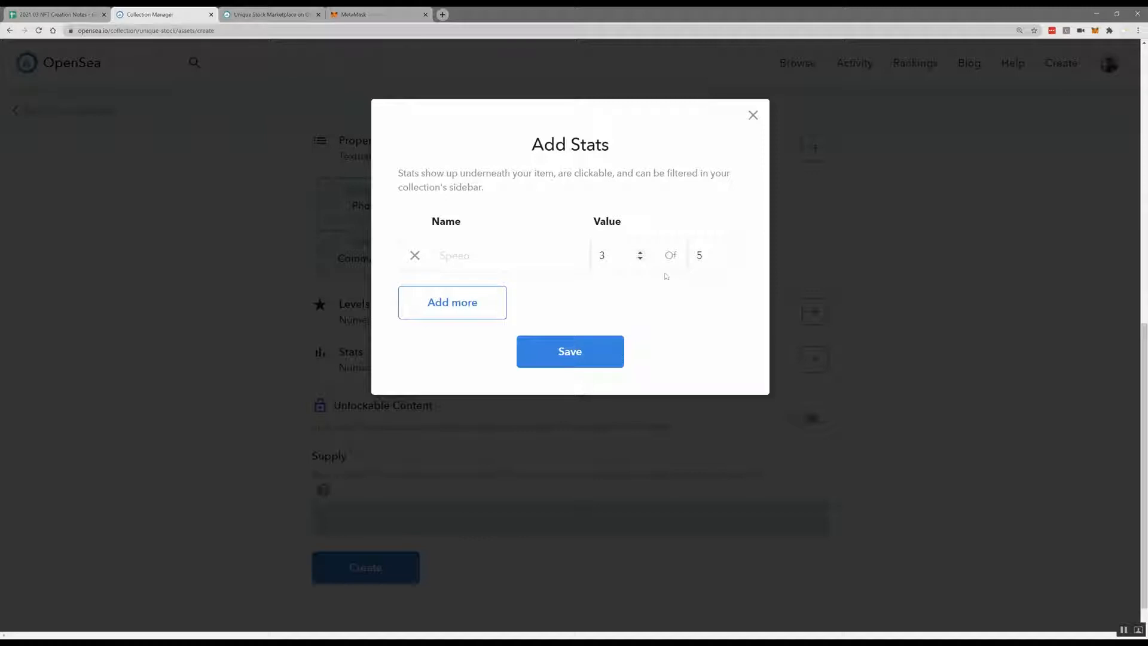
pyautogui.click(729, 259)
pyautogui.click(634, 252)
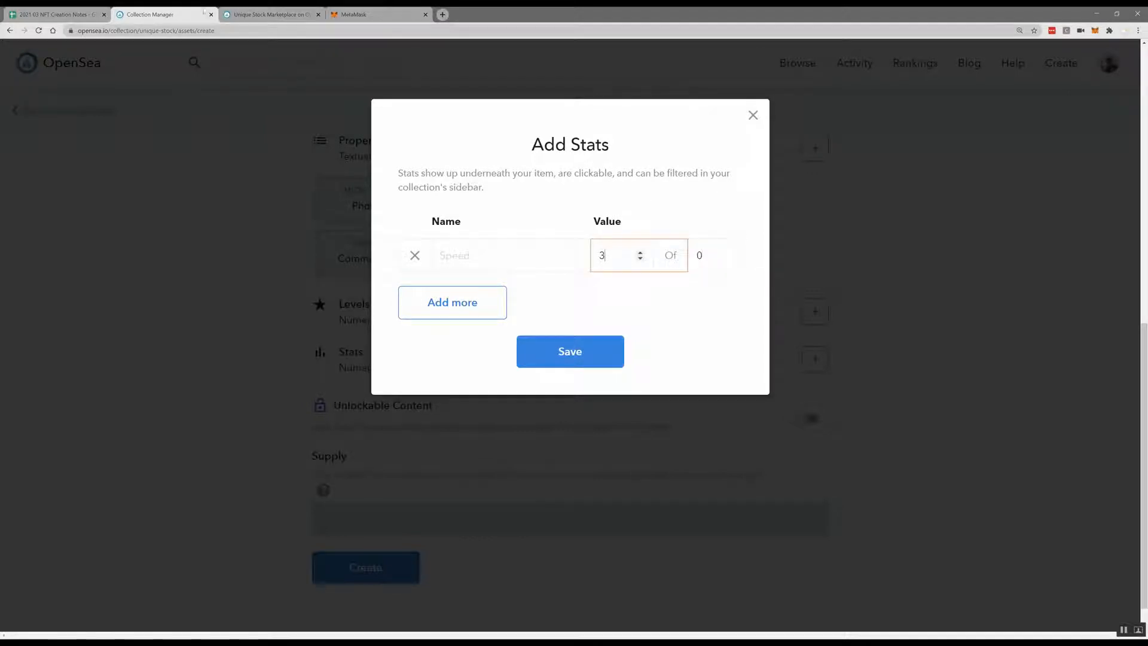
# Step: Check the pixel filters in the Unique Stock listing and name the first stat Pixel Width as in the notes spreadsheet
pyautogui.click(263, 14)
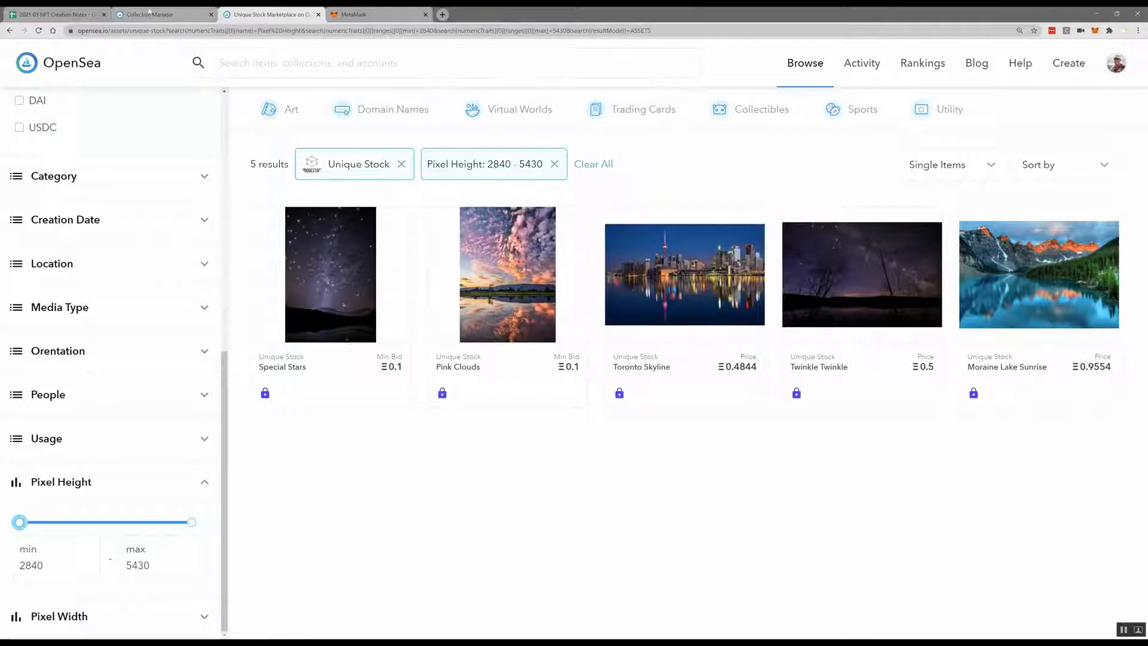
pyautogui.click(90, 15)
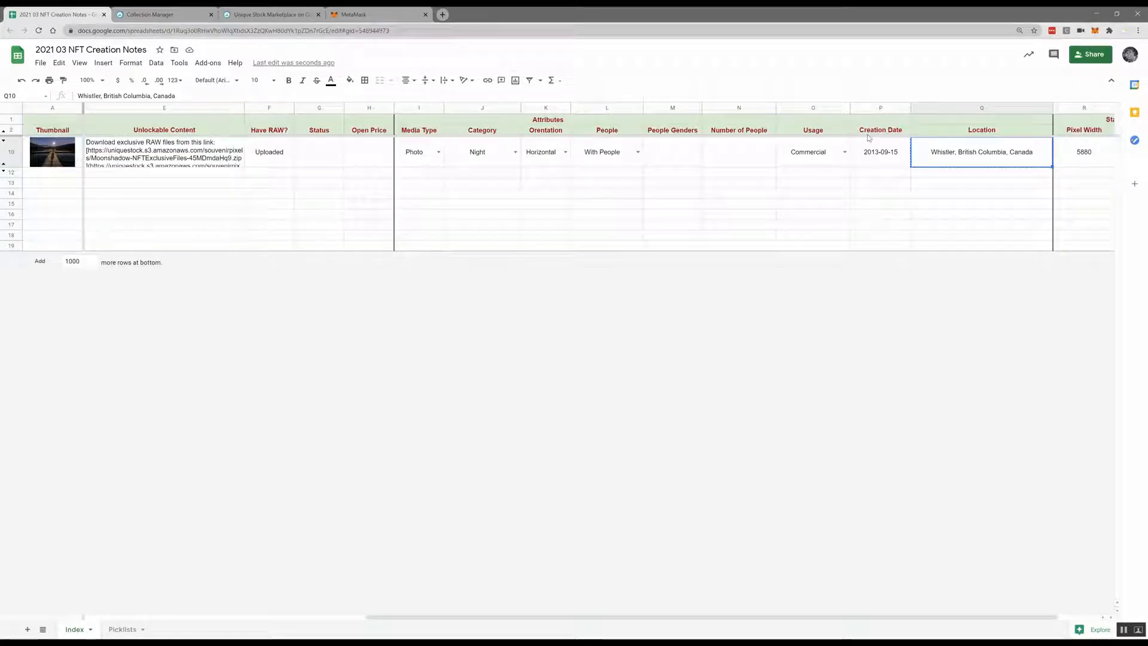
pyautogui.press('Right')
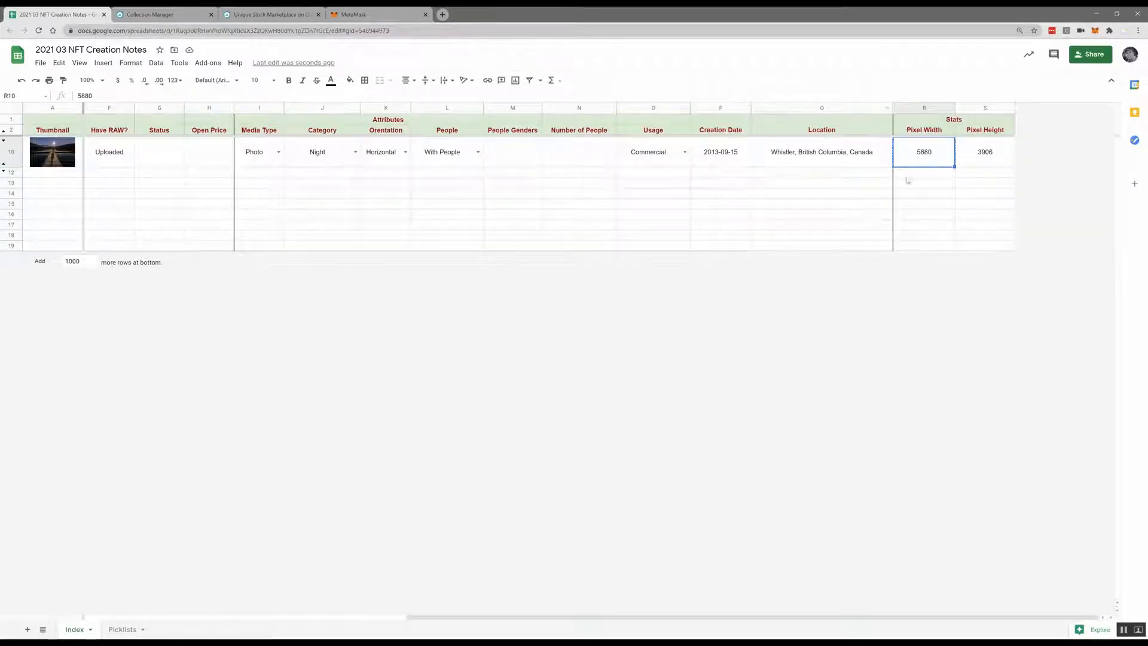
pyautogui.hotkey('ctrl', 'c')
pyautogui.click(151, 14)
pyautogui.click(452, 244)
pyautogui.write('Pixel Width')
# Step: Set the Pixel Width stat's value to 5880, copied from Moonshadow's row in the notes spreadsheet
pyautogui.hotkey('ctrl', 'shift', 'Tab')
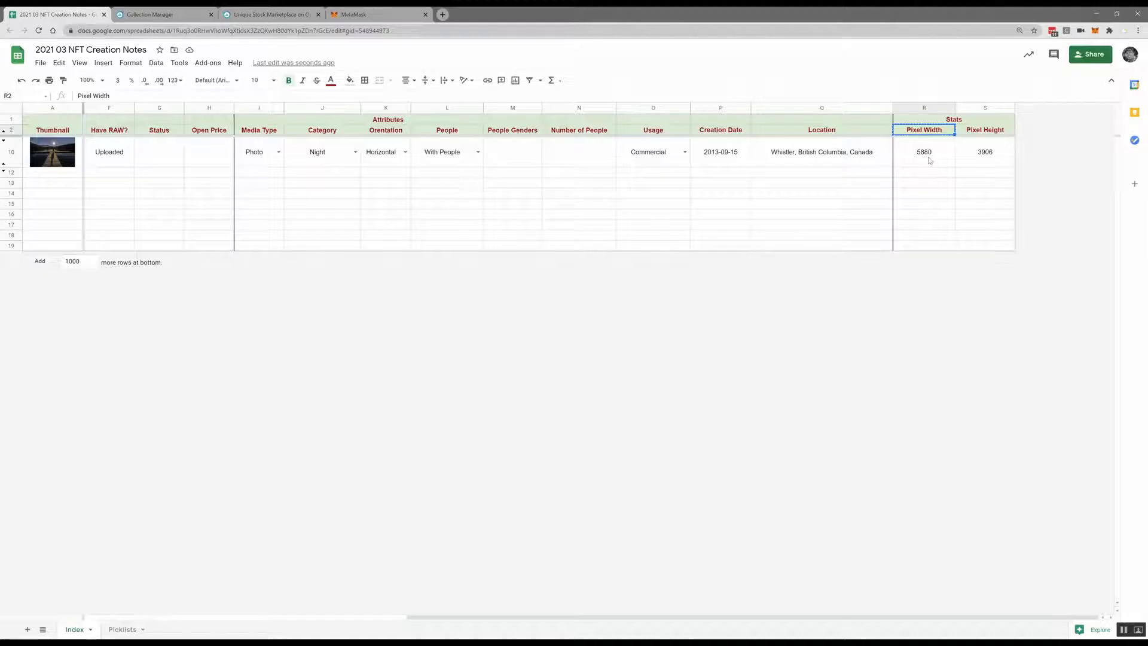
pyautogui.click(168, 14)
pyautogui.click(622, 257)
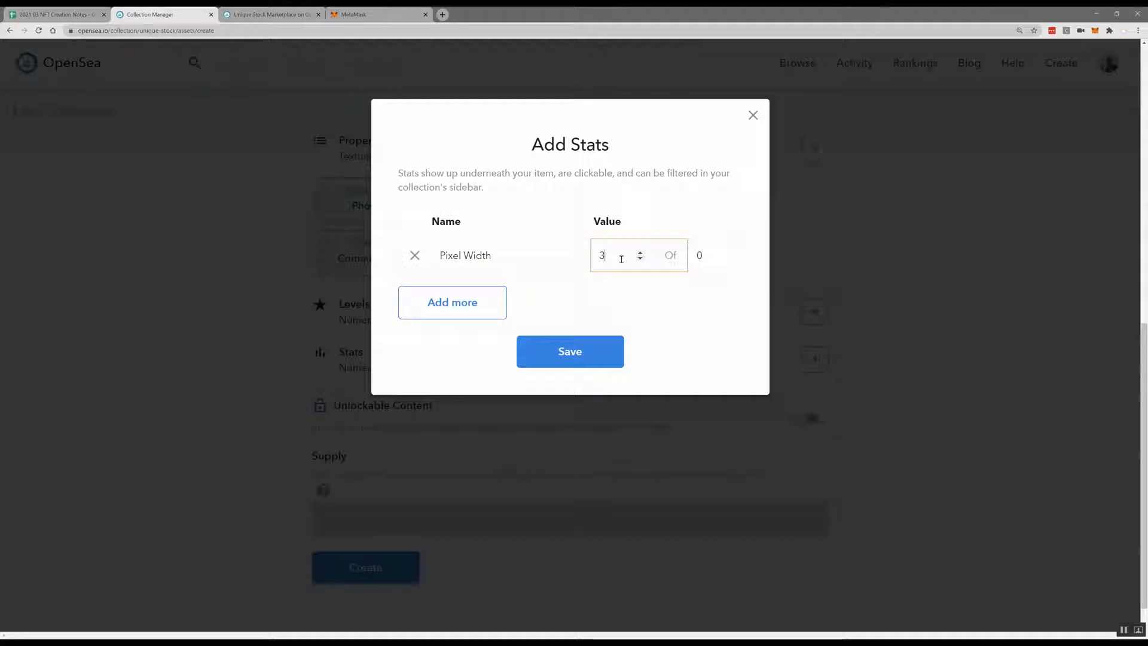
pyautogui.hotkey('ctrl', 'v')
pyautogui.doubleClick(622, 259)
pyautogui.hotkey('ctrl', 'v')
# Step: Add a second stat and name it Pixel Height, copying the heading from the notes spreadsheet
pyautogui.click(478, 302)
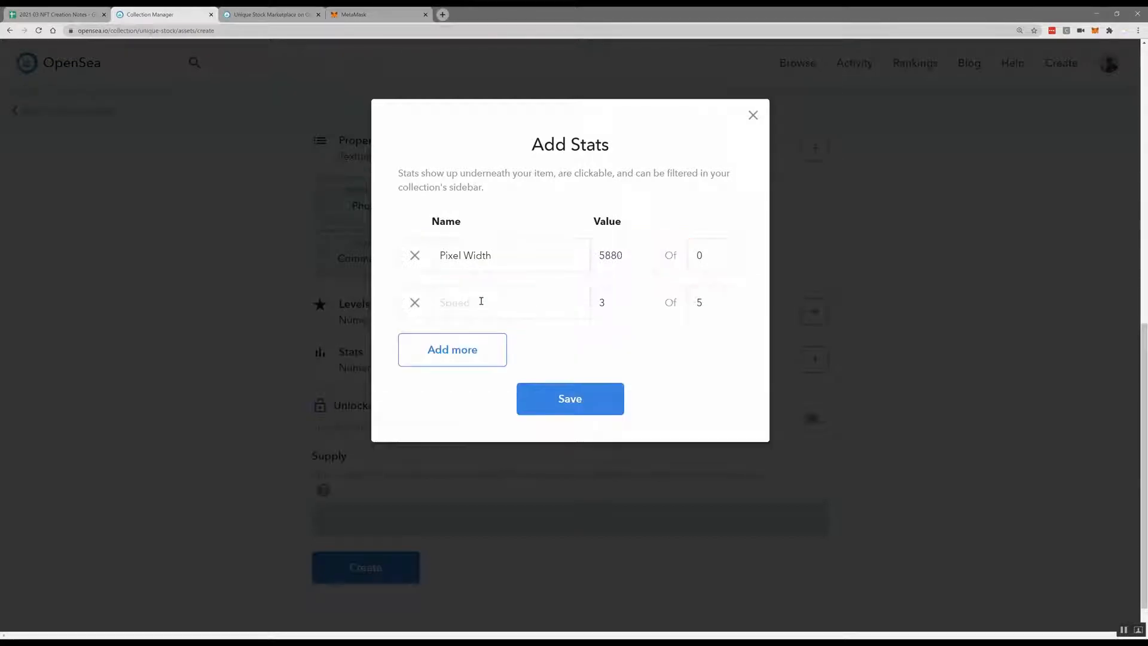
pyautogui.click(33, 14)
pyautogui.click(986, 135)
pyautogui.hotkey('ctrl', 'c')
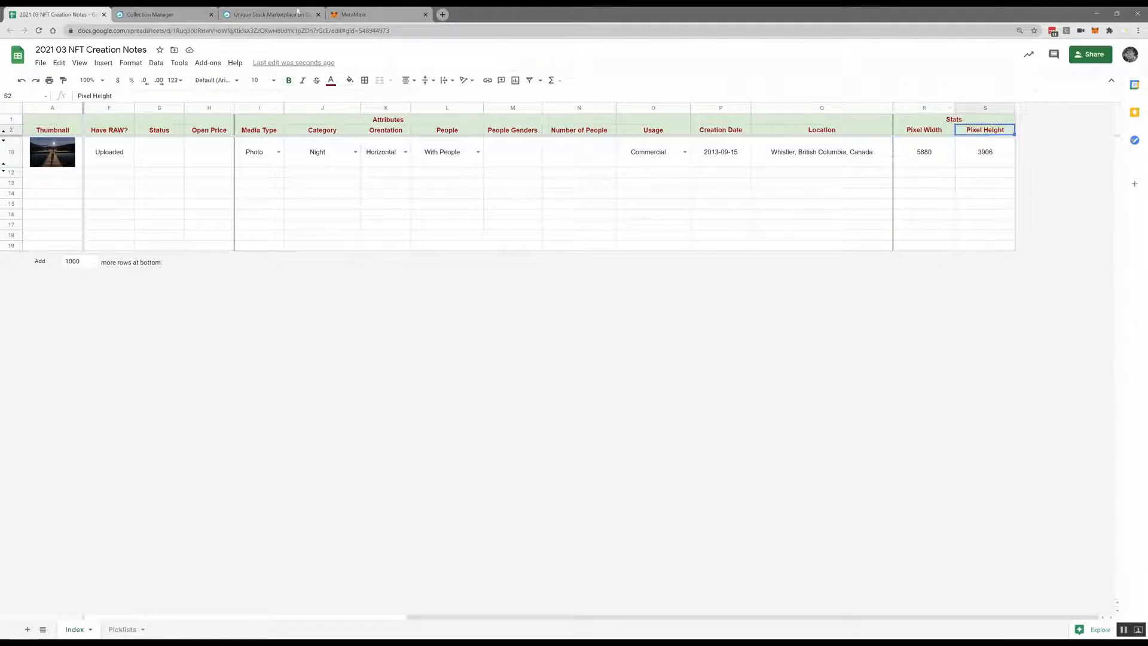
pyautogui.click(167, 15)
pyautogui.hotkey('ctrl', 'v')
# Step: Set the Pixel Height stat to 3906 of 0, using the notes spreadsheet's value, and save the stats
pyautogui.click(58, 12)
pyautogui.click(986, 151)
pyautogui.hotkey('ctrl', 'c')
pyautogui.click(167, 14)
pyautogui.click(732, 310)
pyautogui.press('BackSpace')
pyautogui.click(637, 311)
pyautogui.hotkey('ctrl', 'v')
pyautogui.hotkey('ctrl', 'v')
pyautogui.press('BackSpace')
pyautogui.press('BackSpace')
pyautogui.press('BackSpace')
pyautogui.press('BackSpace')
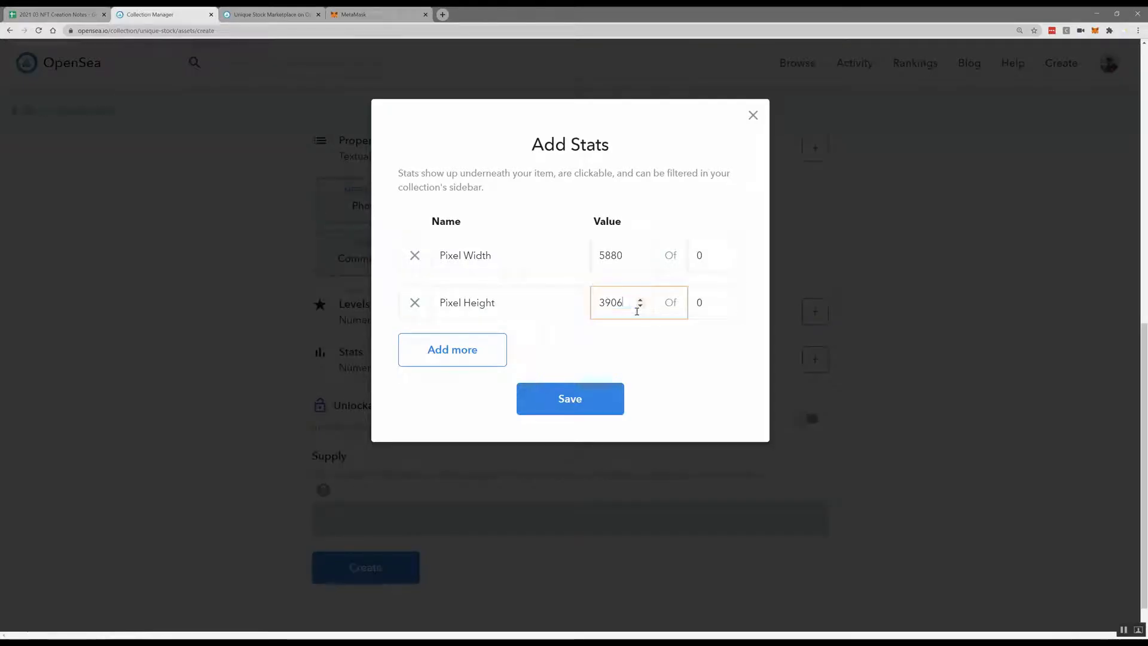
pyautogui.click(570, 404)
pyautogui.scroll(-2, 555, 404)
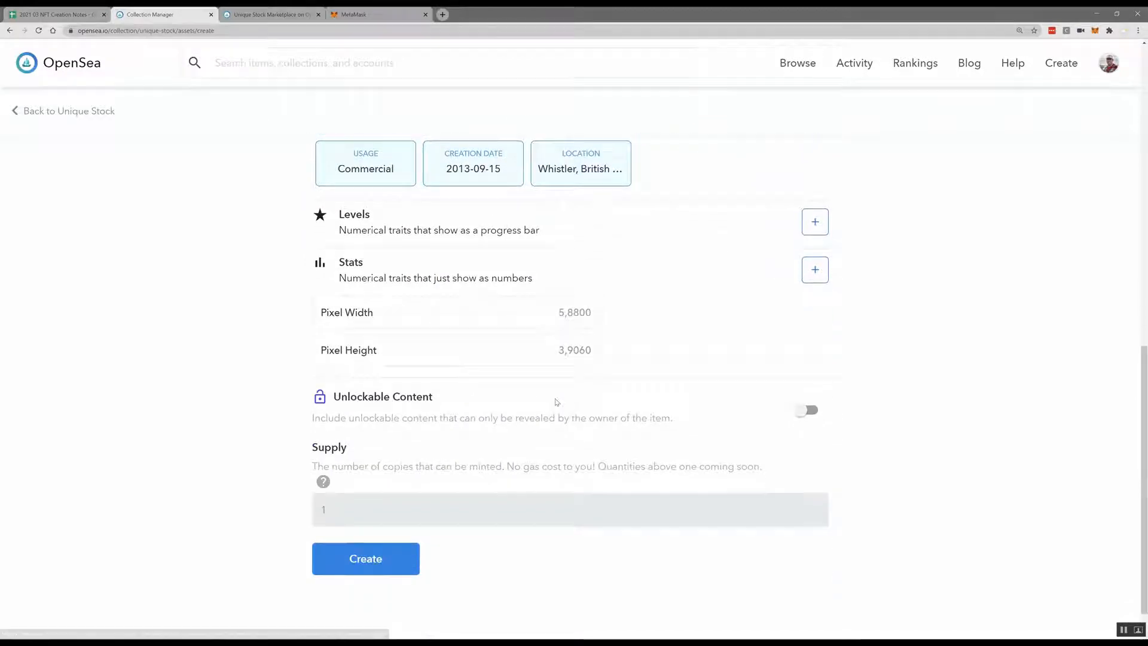
# Step: Enable unlockable content for the new item and copy the full Unlockable Content text from Moonshadow's row in the notes spreadsheet
pyautogui.click(810, 412)
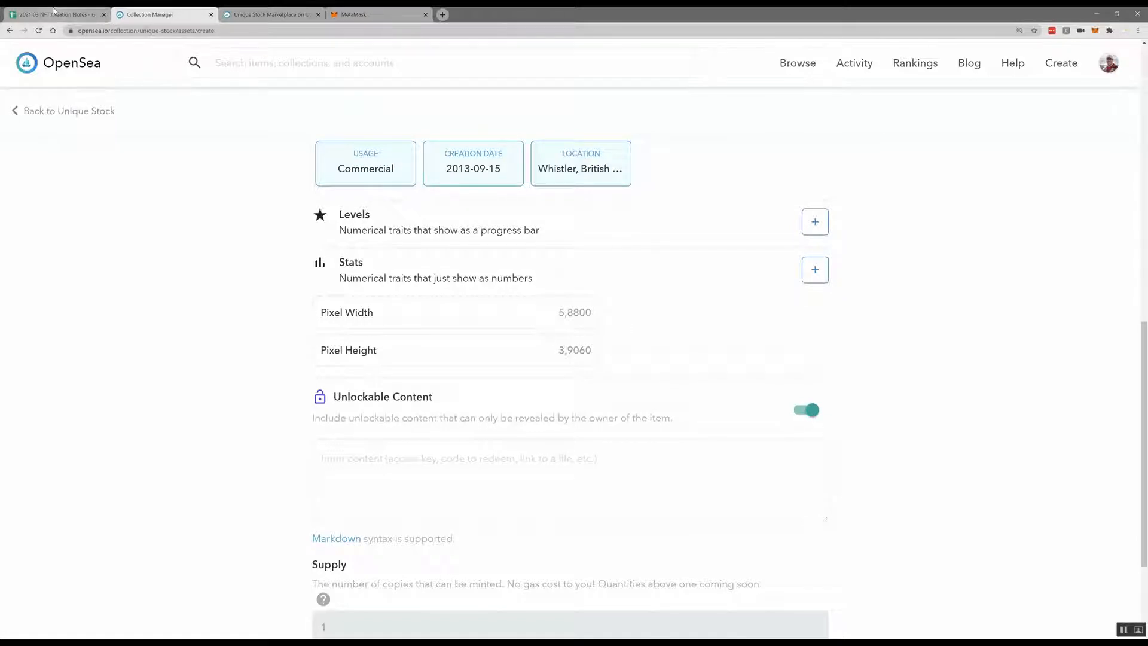
pyautogui.click(54, 10)
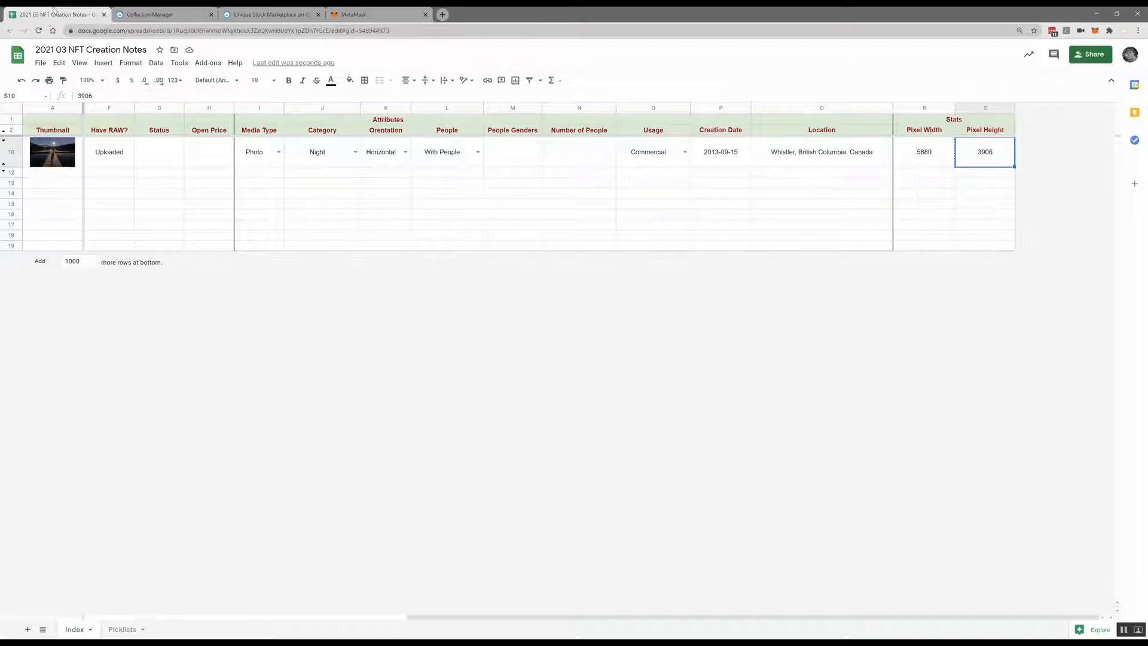
pyautogui.click(330, 155)
pyautogui.press('Left')
pyautogui.press('Left')
pyautogui.press('Left')
pyautogui.press('Left')
pyautogui.press('Left')
pyautogui.press('Left')
pyautogui.press('Left')
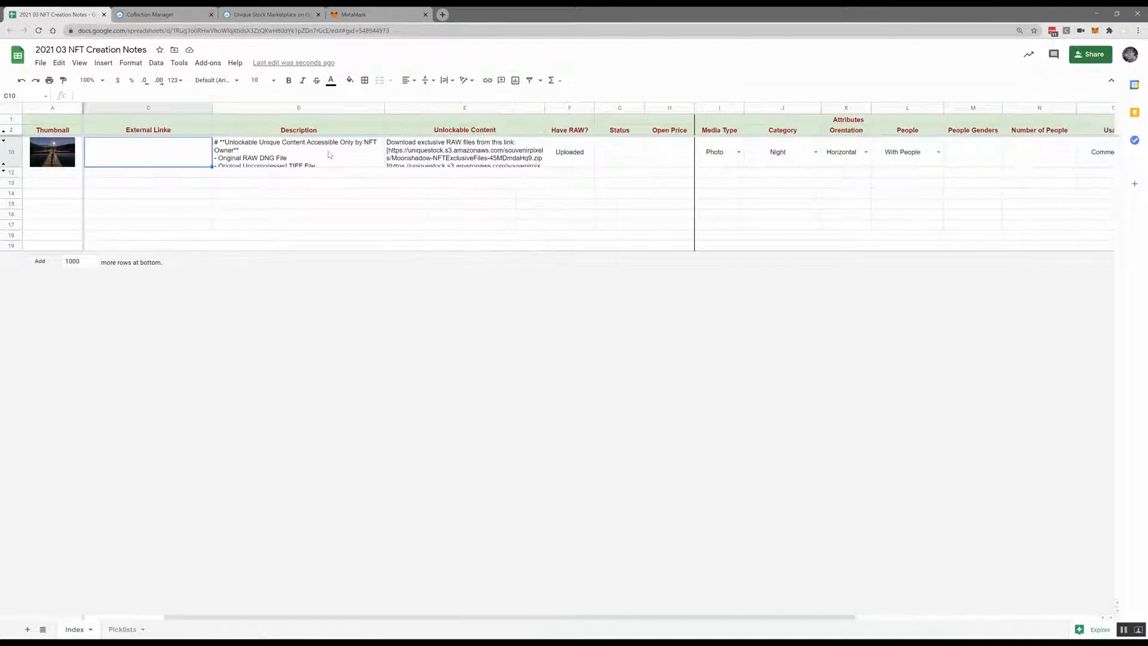
pyautogui.press('Right')
pyautogui.press('Right')
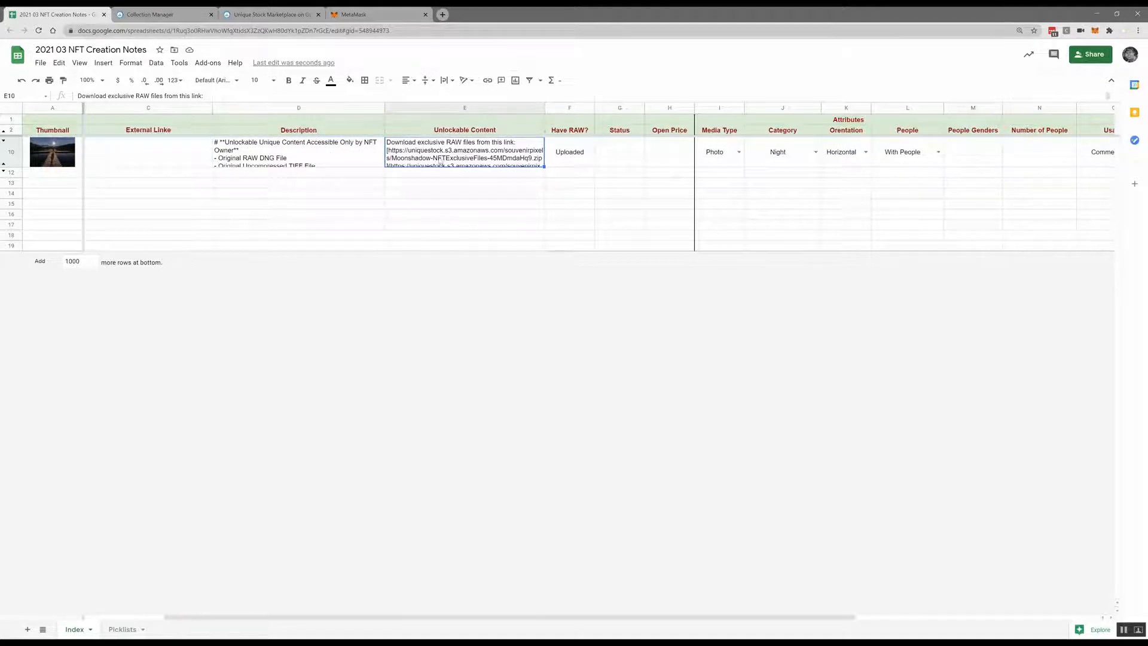
pyautogui.doubleClick(450, 161)
pyautogui.hotkey('ctrl', 'a')
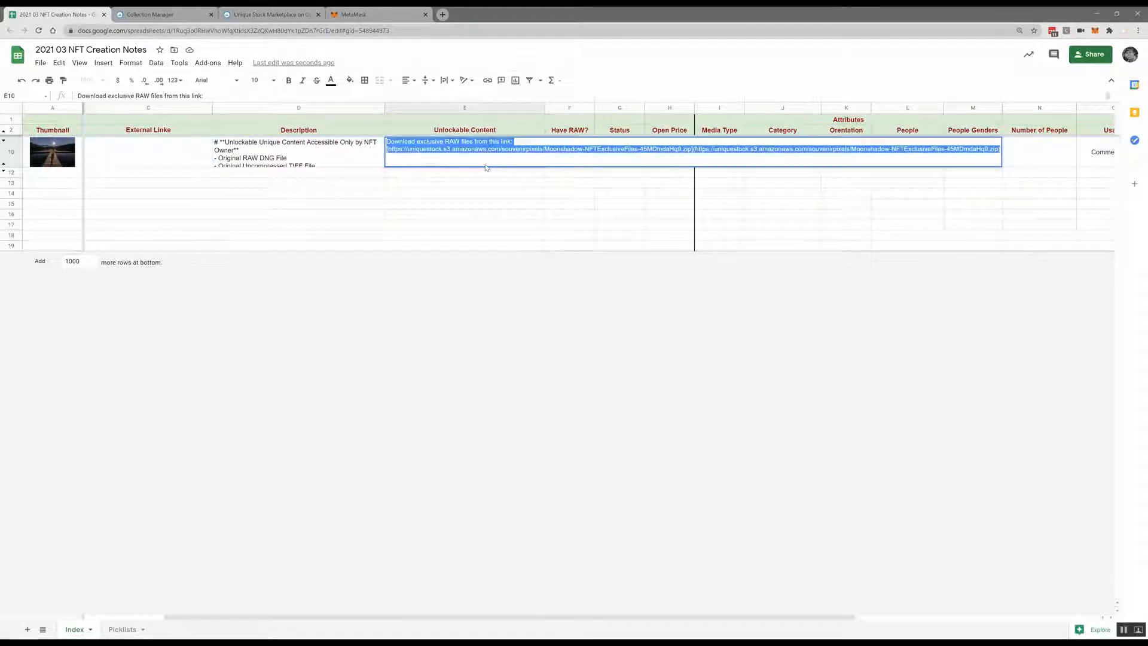
# Step: Paste the copied RAW files download text and link into the OpenSea item's unlockable content
pyautogui.click(148, 15)
pyautogui.click(443, 464)
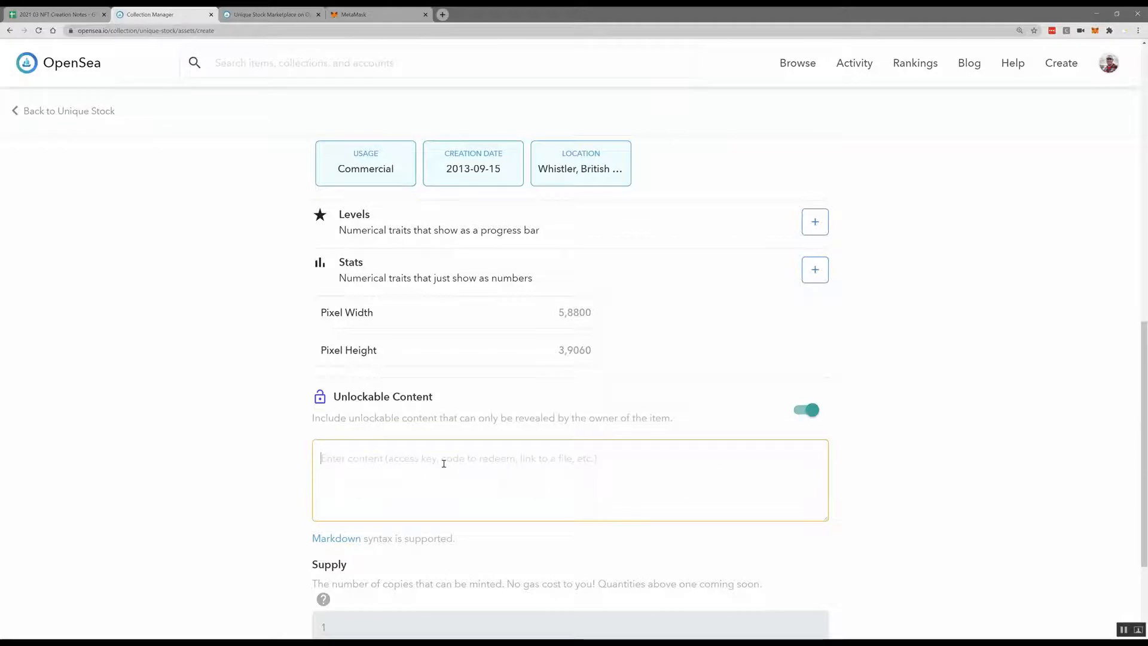
pyautogui.hotkey('ctrl', 'v')
pyautogui.scroll(-2, 444, 464)
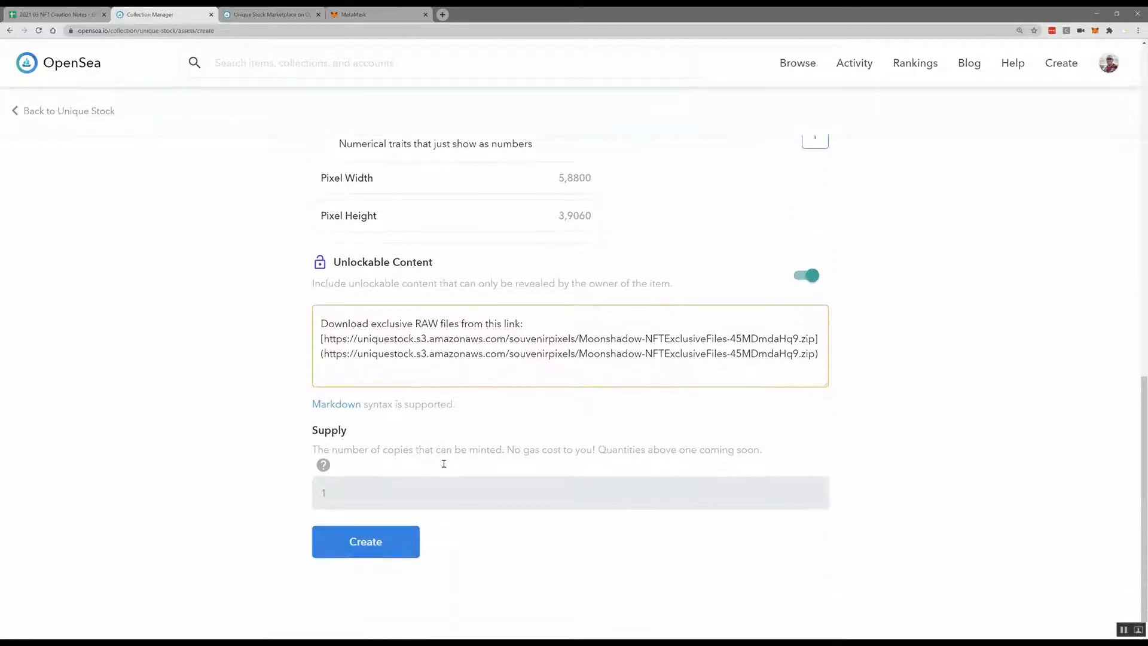
# Step: Create the item and visit its page to review the image, details, properties and stats sections
pyautogui.scroll(-1, 332, 472)
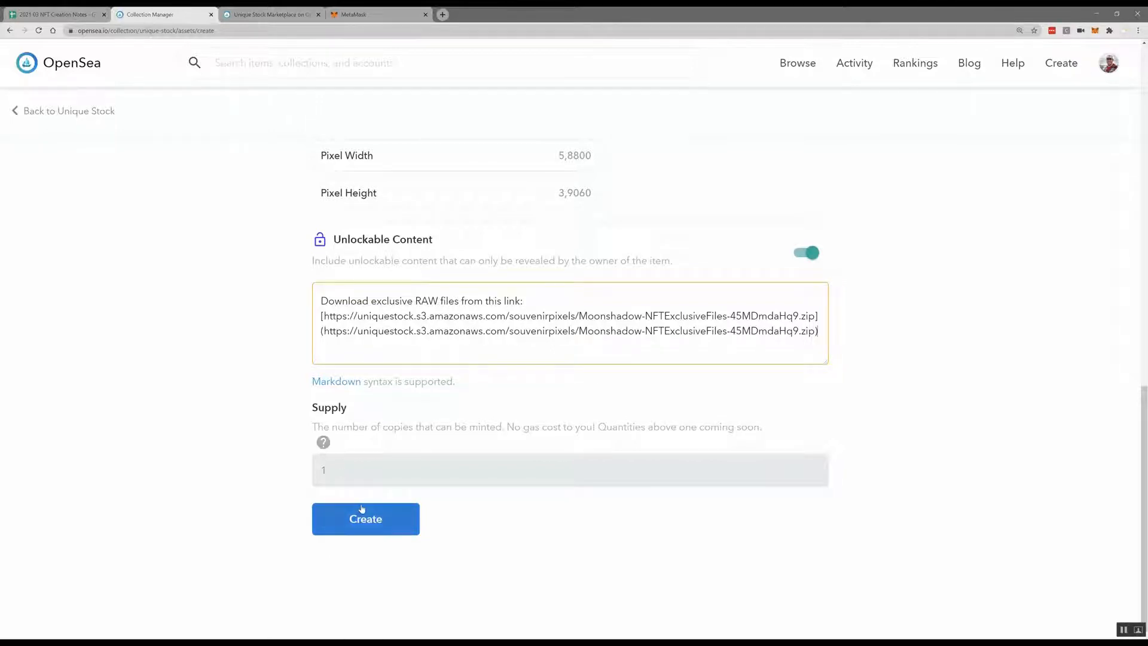
pyautogui.click(364, 530)
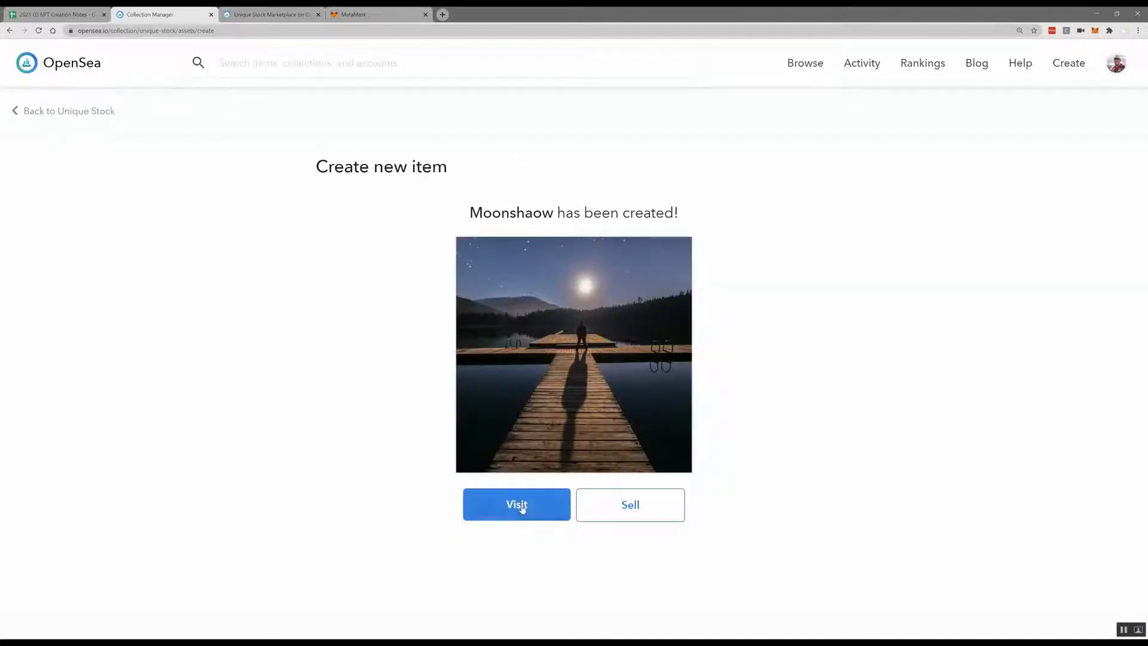
pyautogui.click(522, 506)
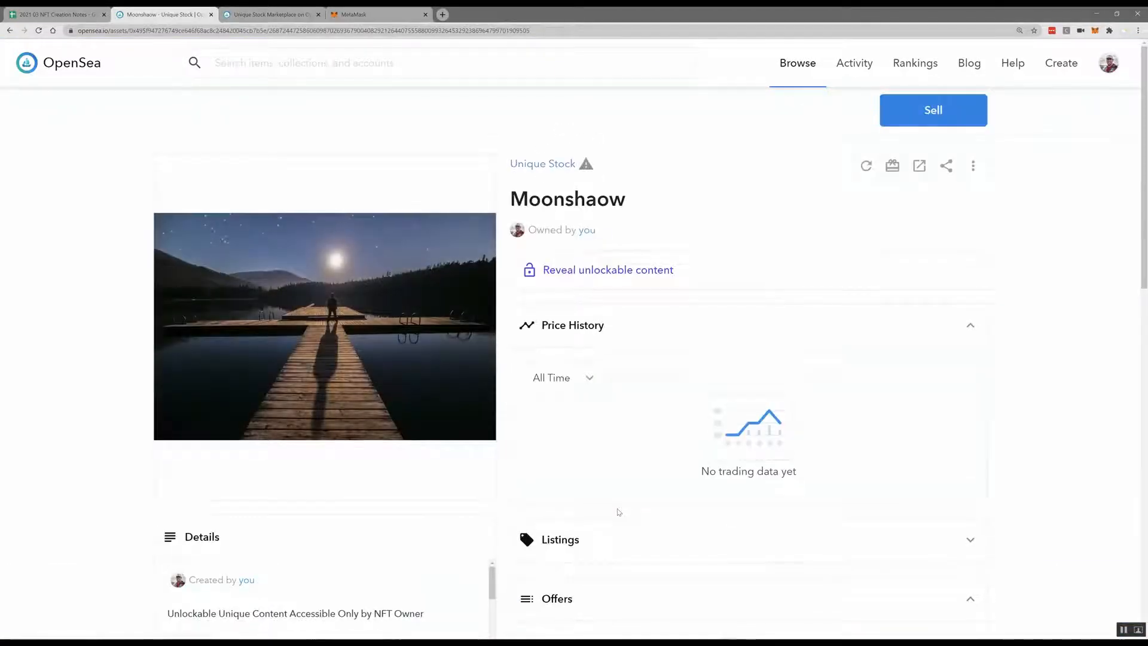
pyautogui.scroll(-4, 619, 512)
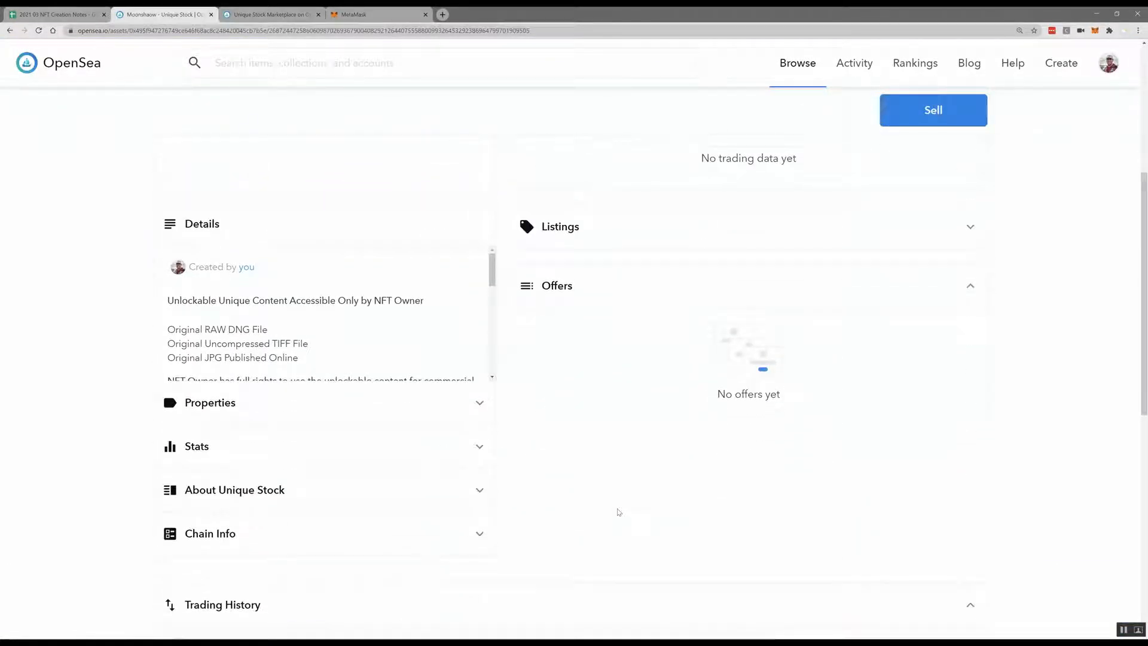
pyautogui.scroll(4, 622, 510)
pyautogui.scroll(2, 625, 509)
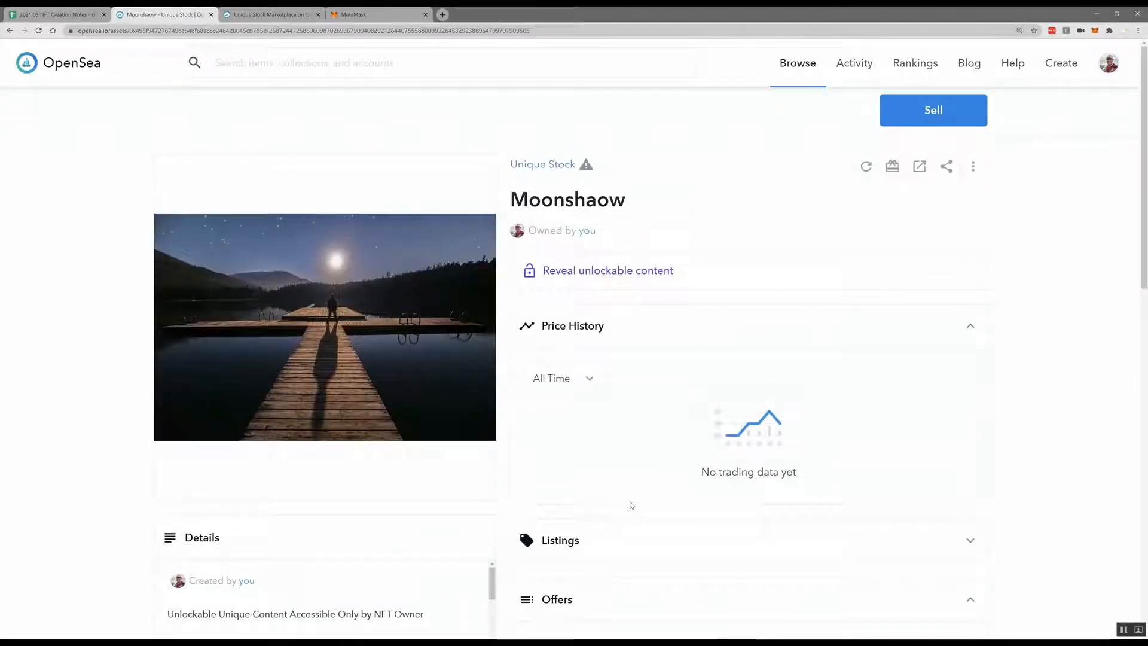